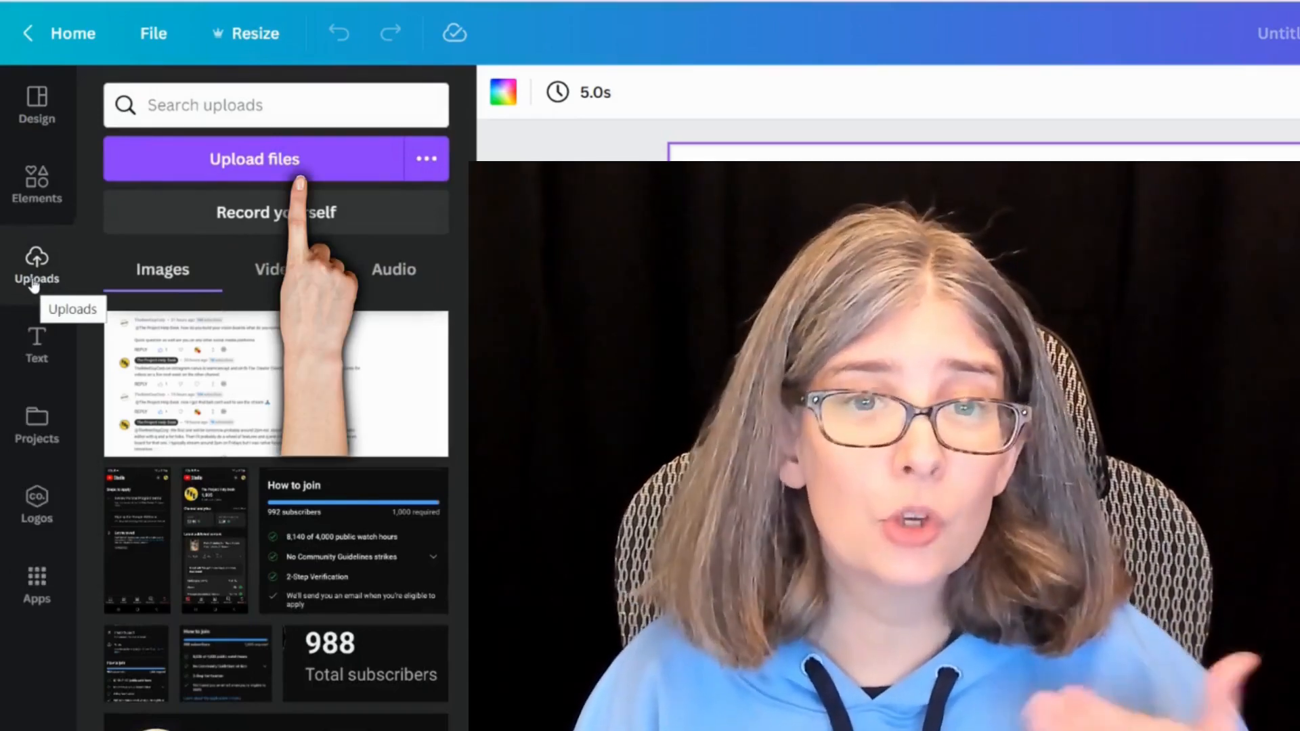
Place the uploaded talking-head video on the page and set it as the page background
click(261, 279)
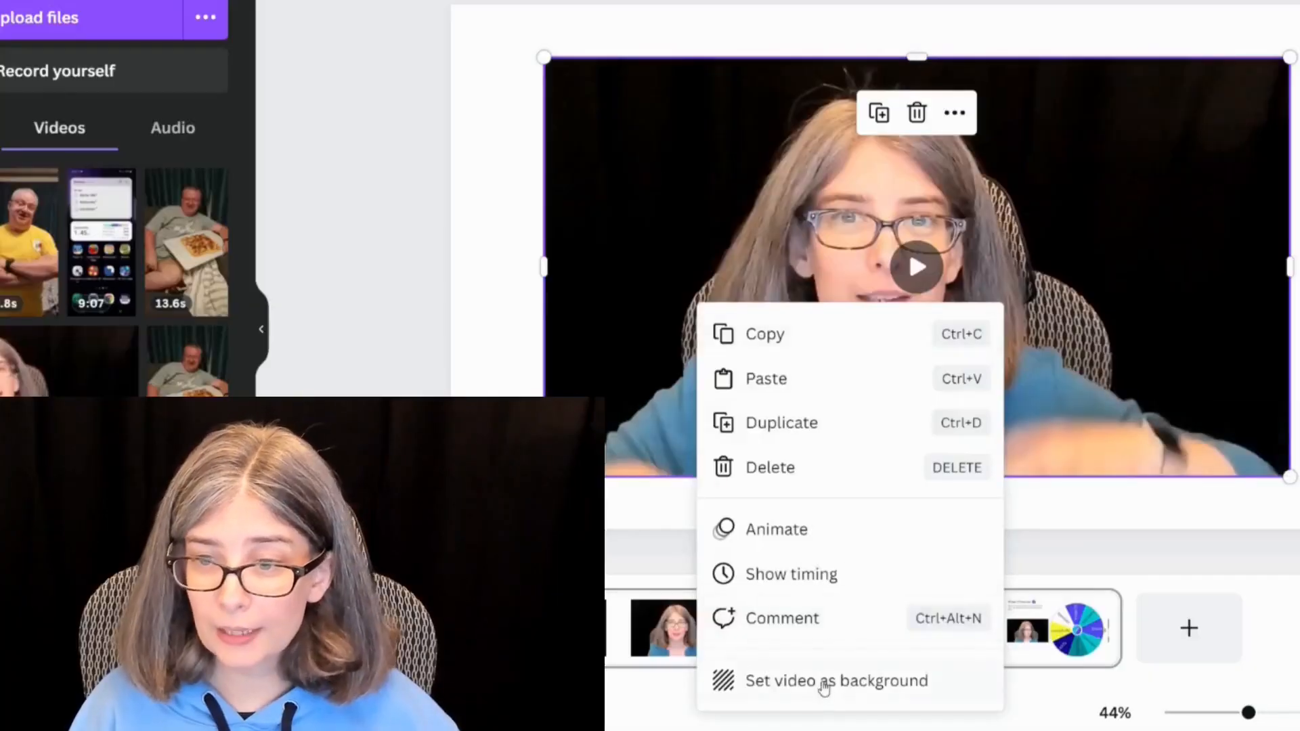
click(822, 680)
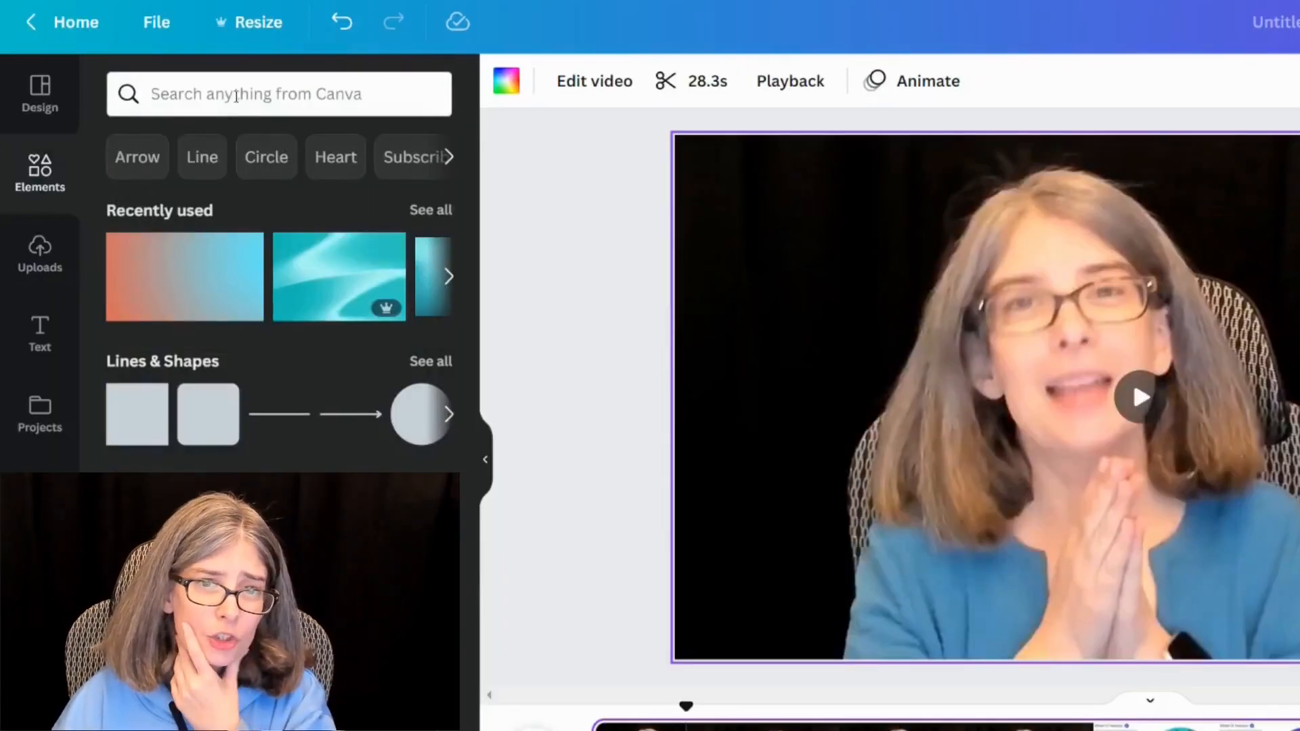
Search the design elements for "celebration"
click(236, 95)
text(celebfa)
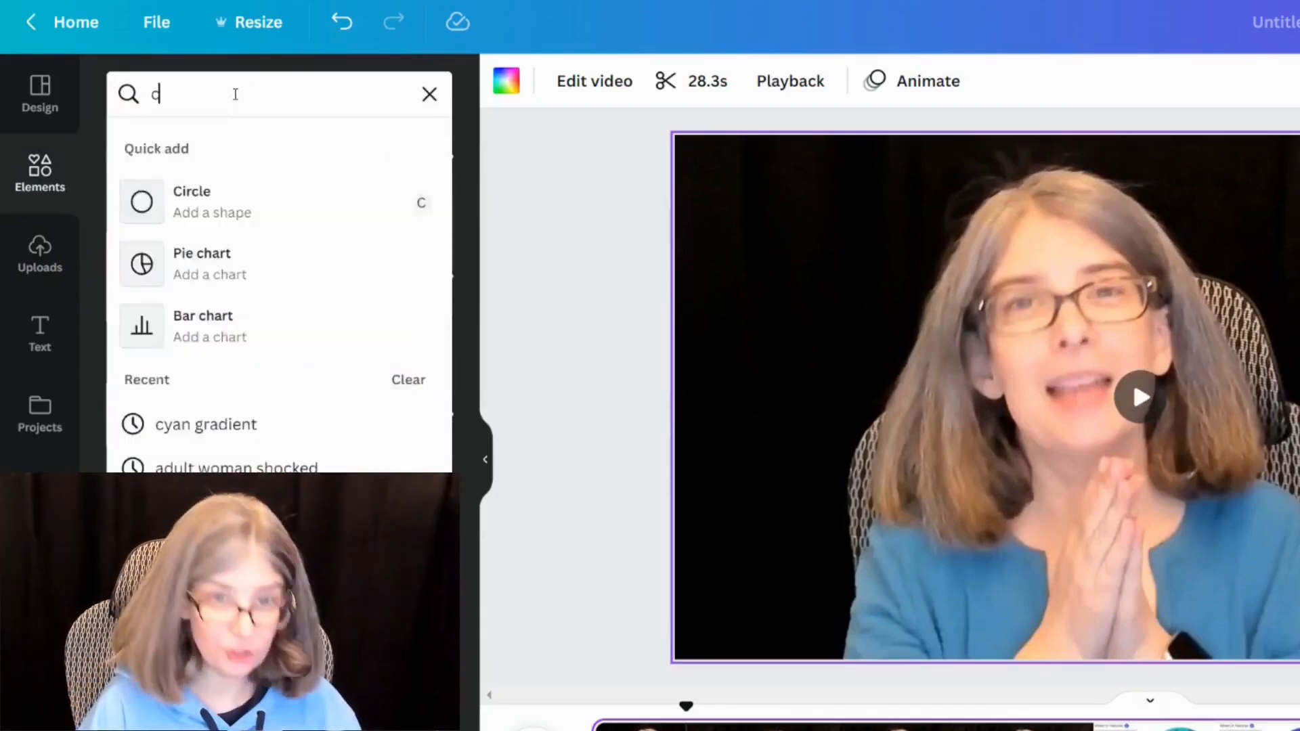
key(BackSpace)
key(BackSpace)
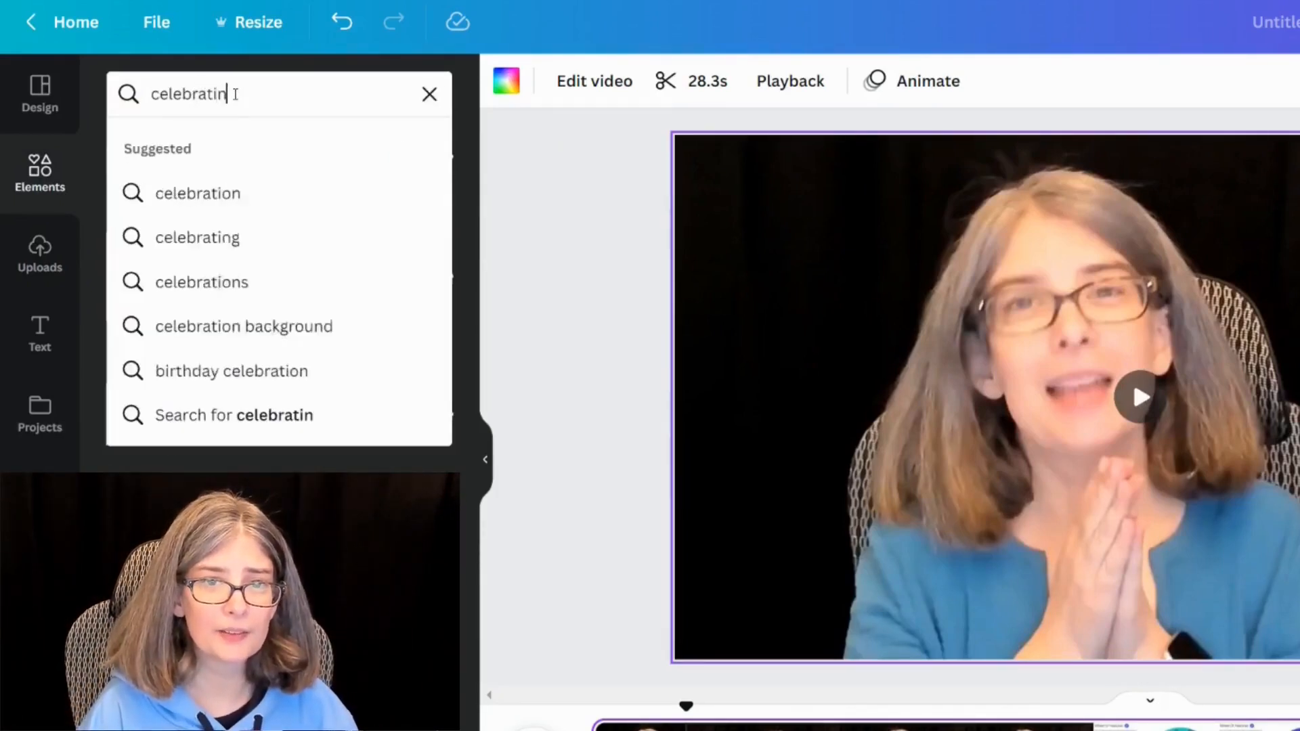
text(ratin)
key(Return)
click(252, 89)
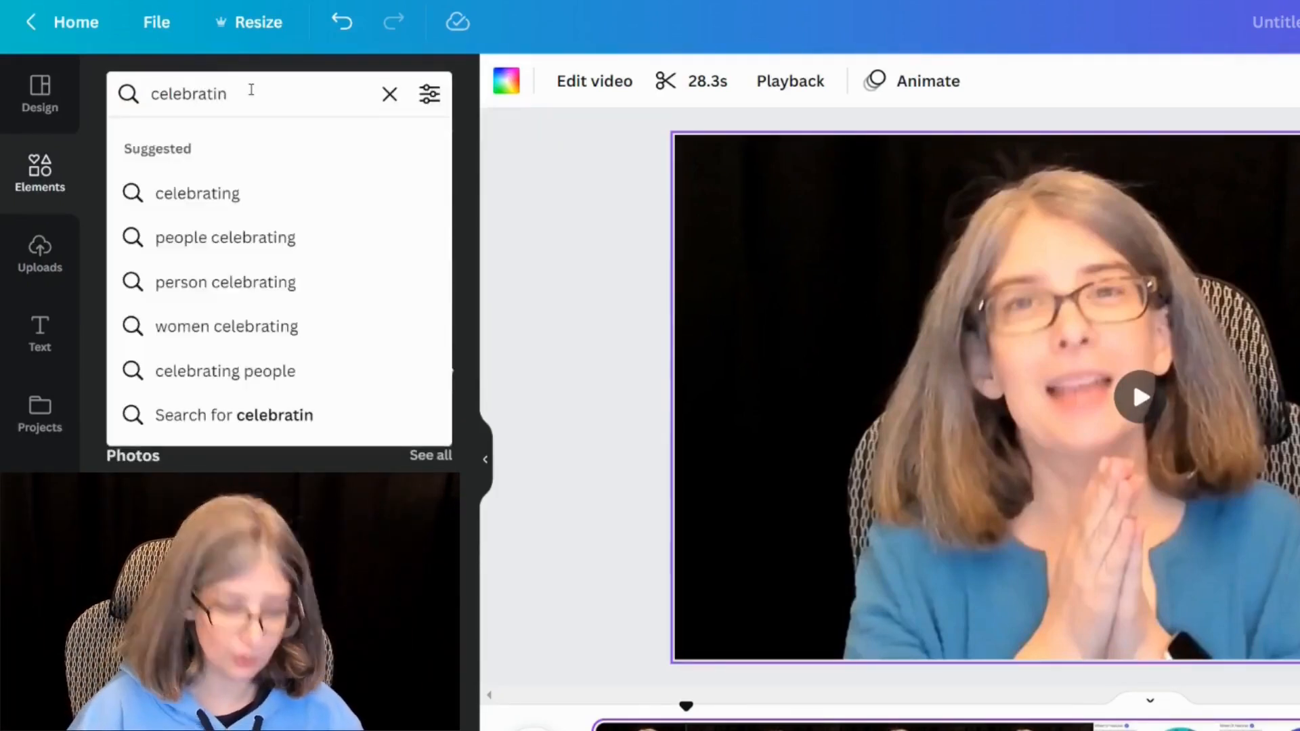
key(Return)
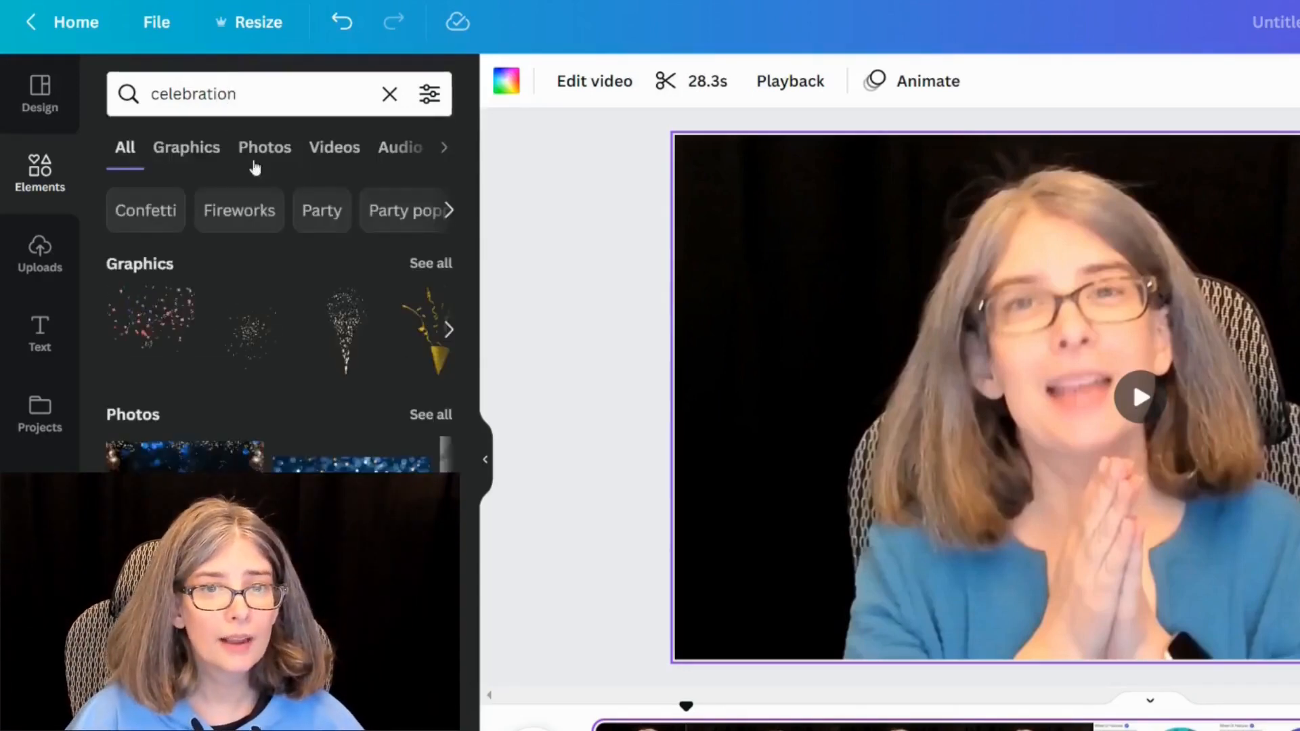
Limit the results to graphics, add the white fireworks burst and place it in the video's lower right corner
click(198, 154)
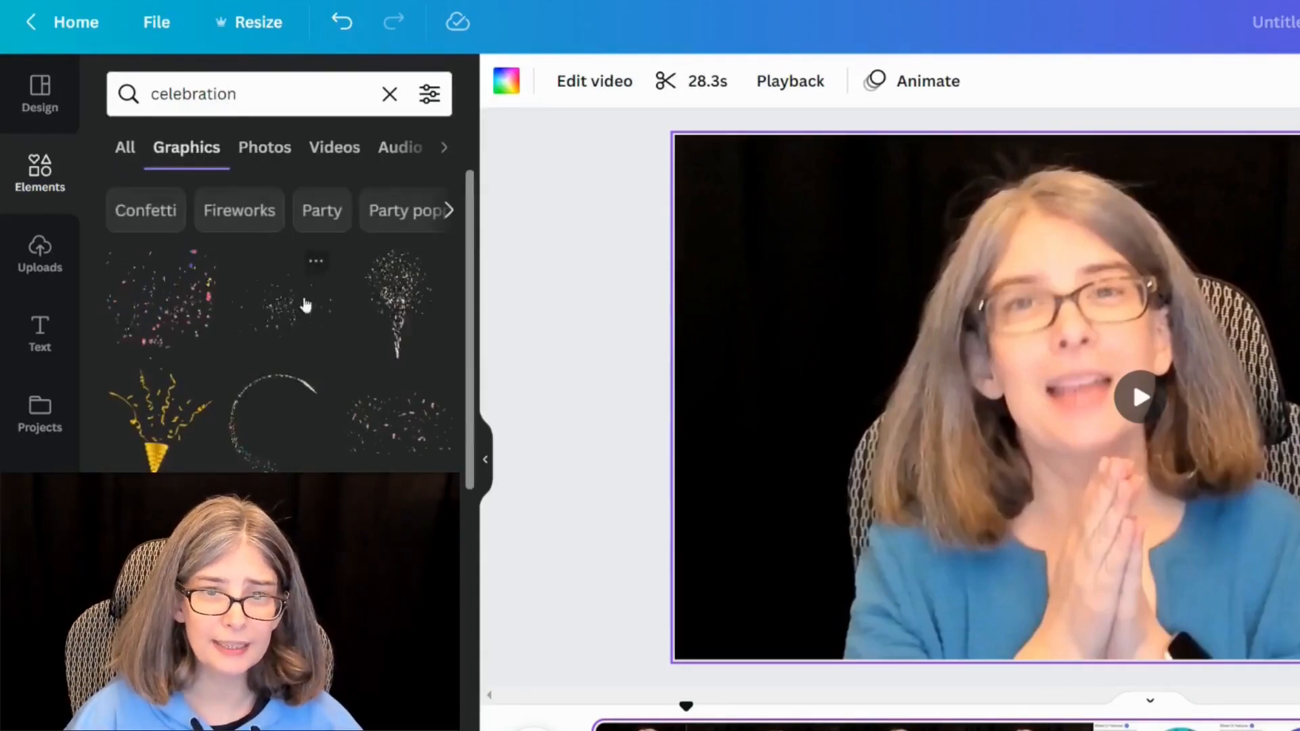
click(391, 288)
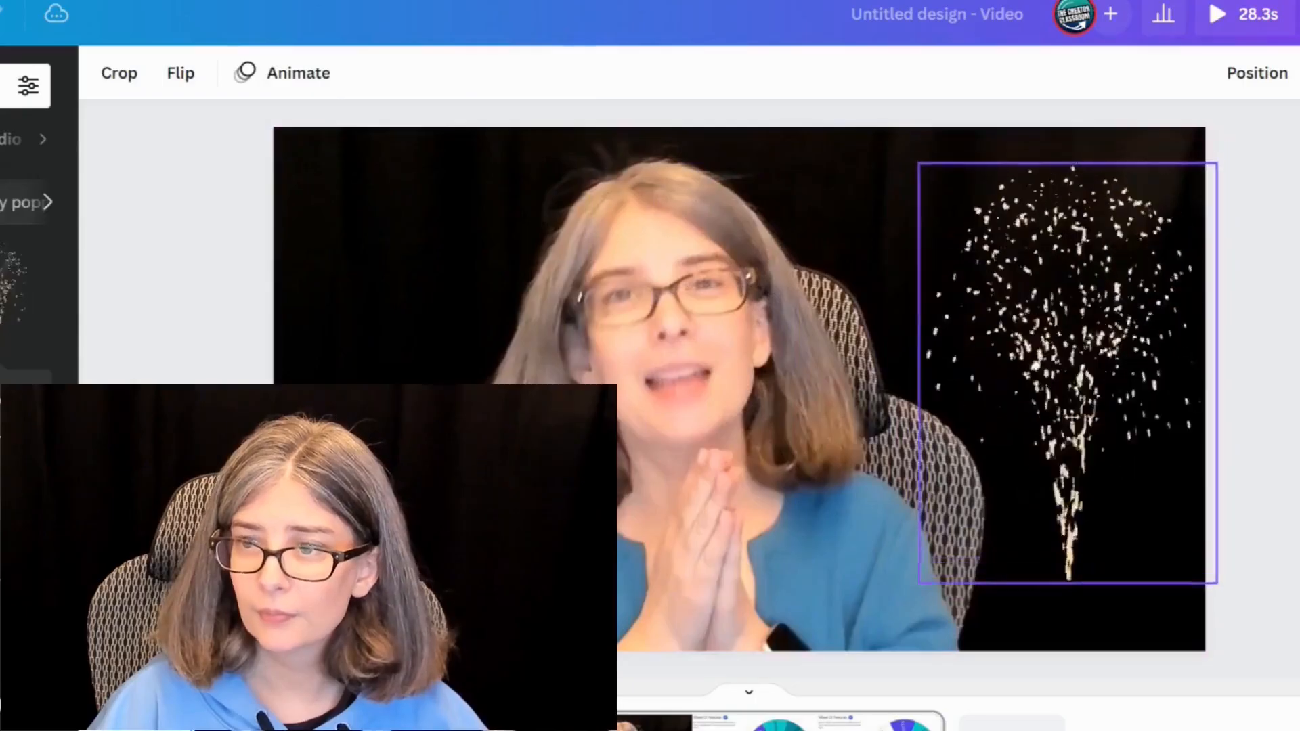
drag(1071, 416, 1060, 495)
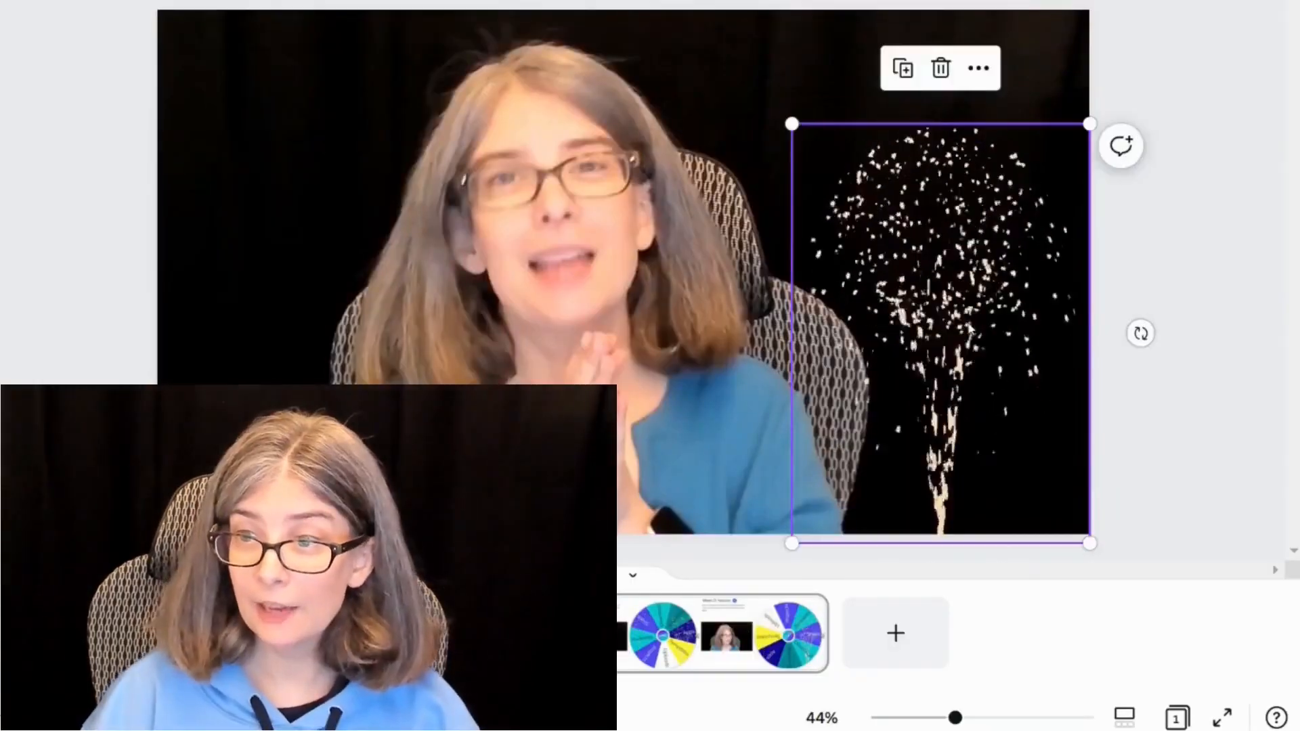
Show the fireworks graphic's timing and trim both its start and end so it appears only briefly early in the clip
right_click(1085, 440)
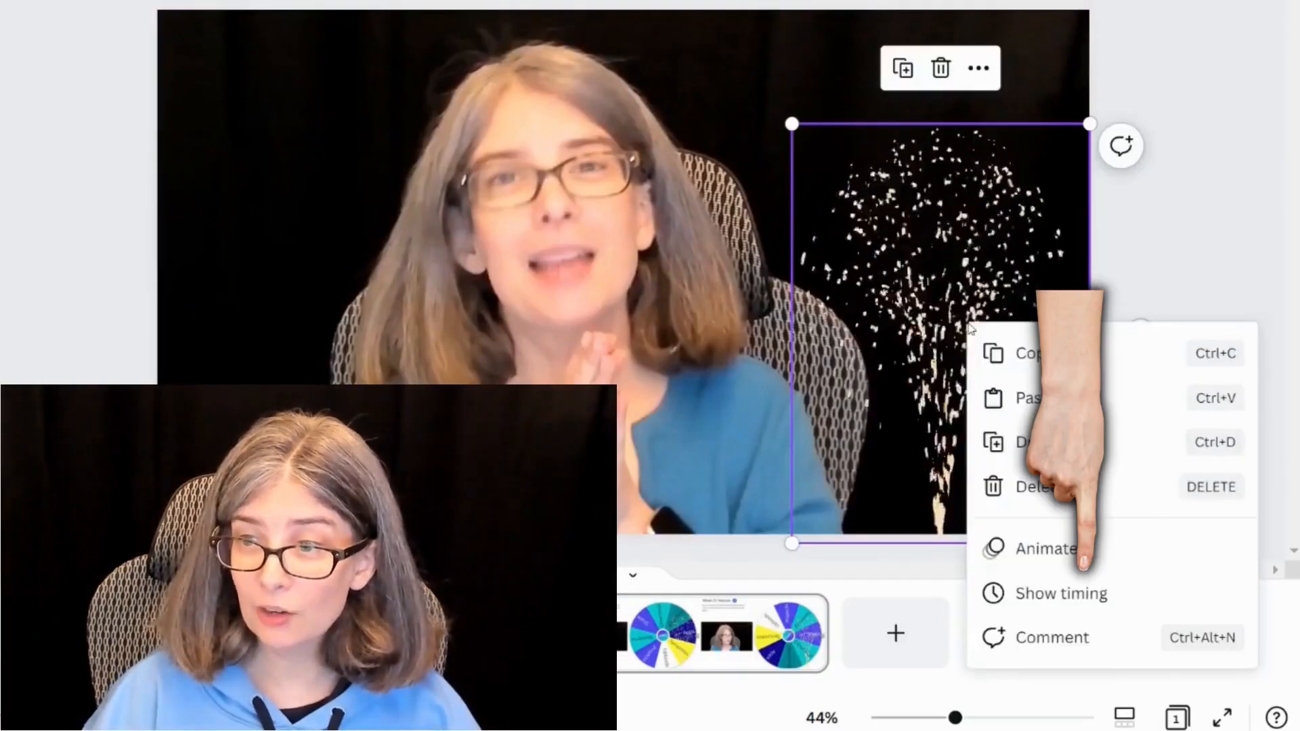
click(1081, 584)
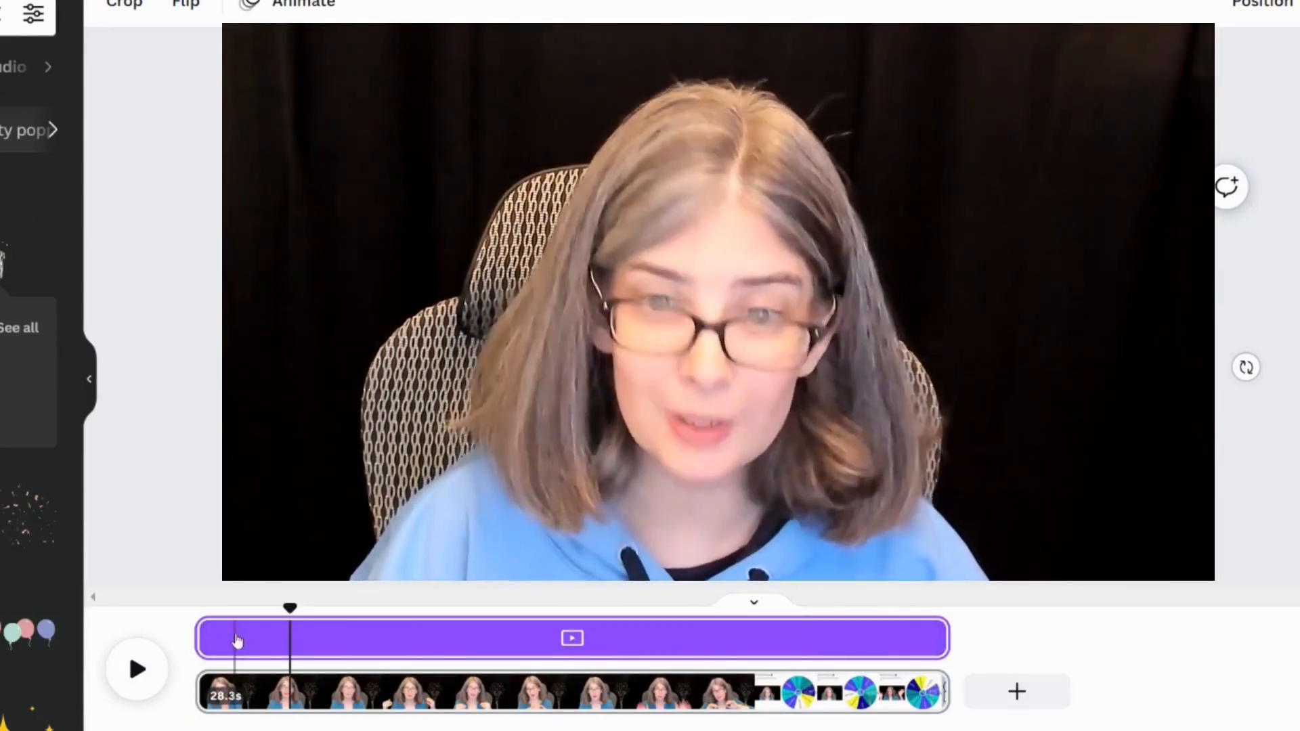
click(231, 638)
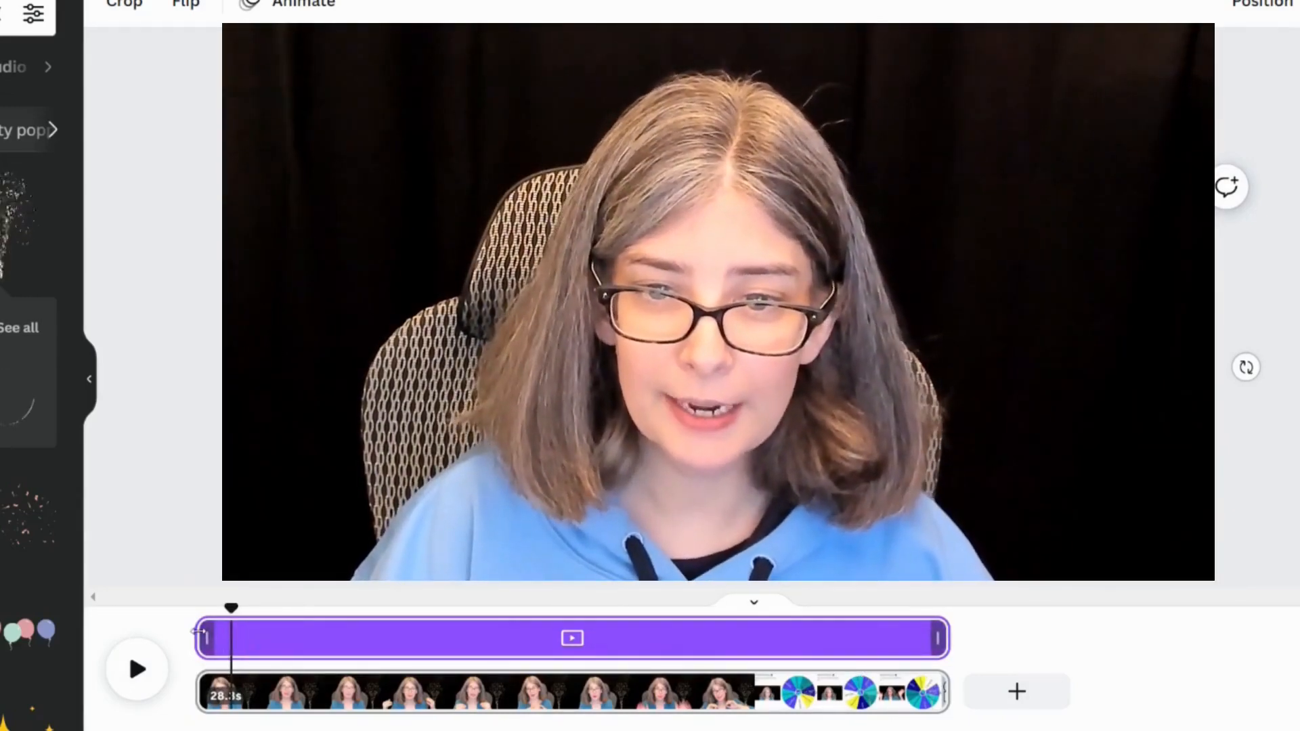
drag(198, 632, 291, 632)
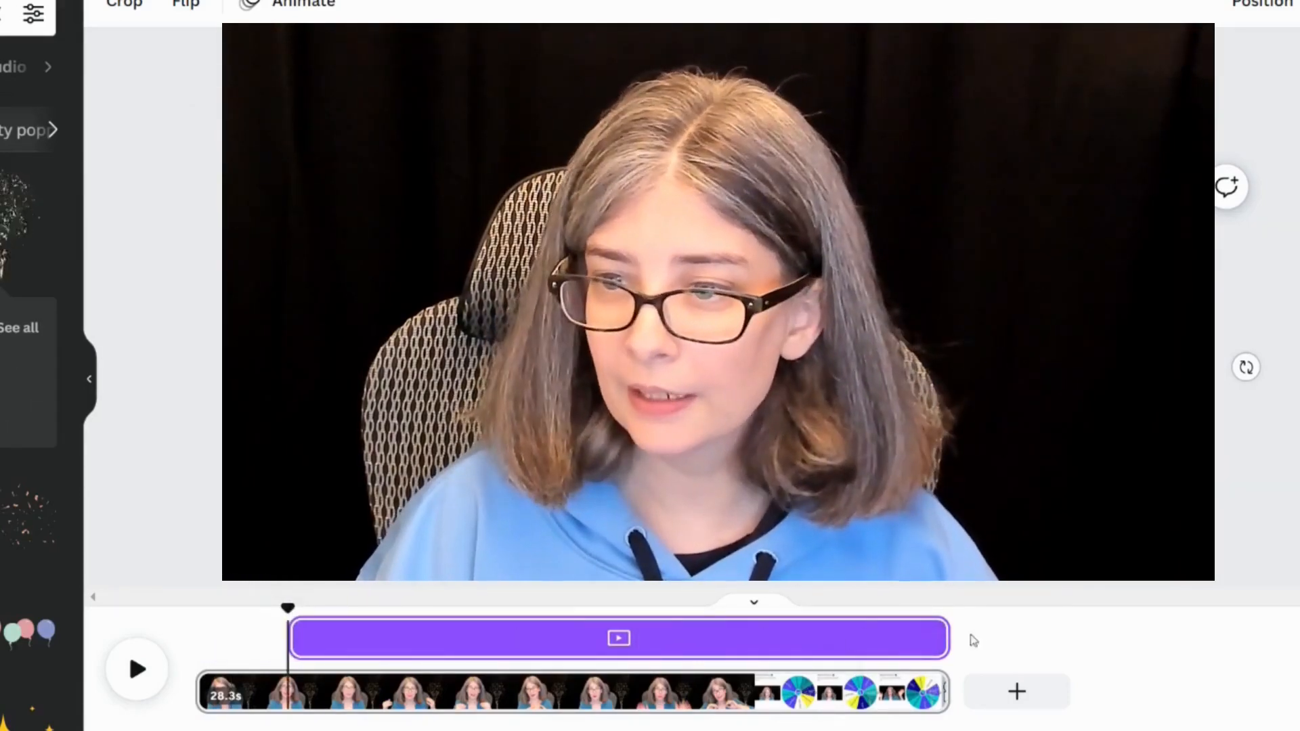
drag(947, 638, 527, 648)
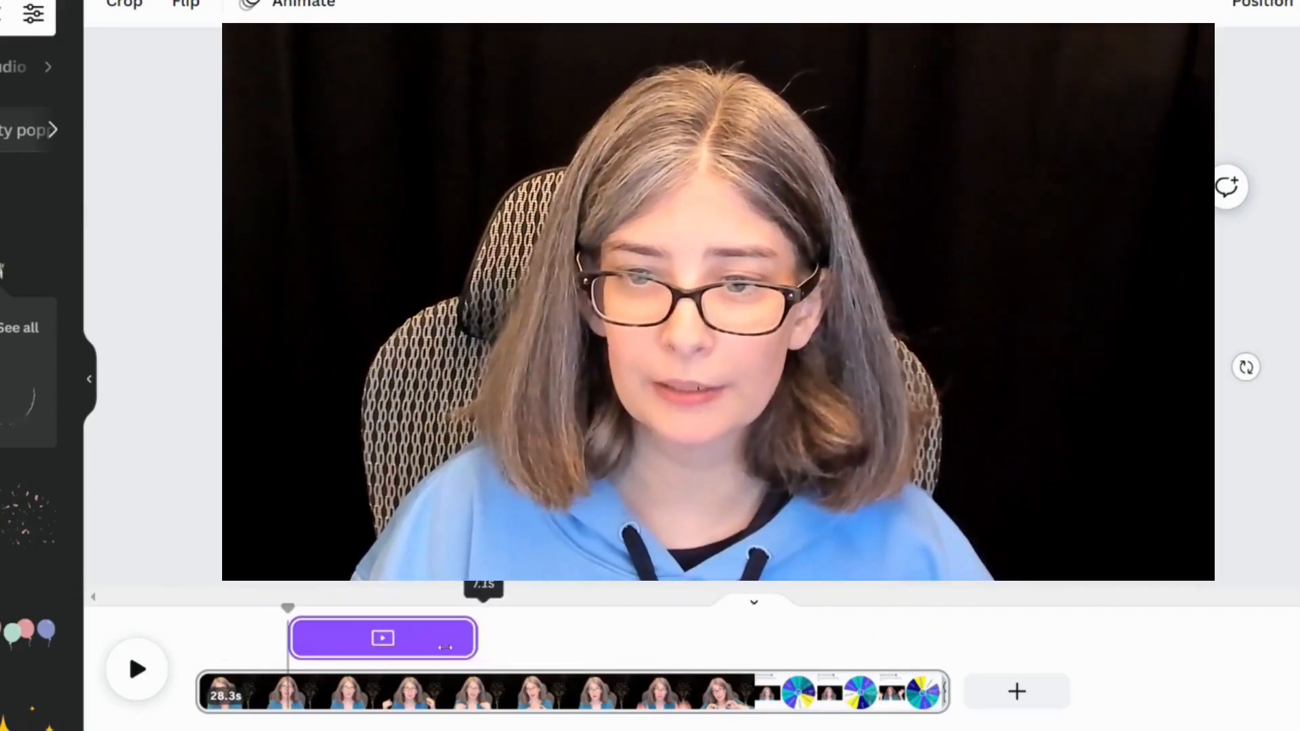
drag(399, 648, 394, 608)
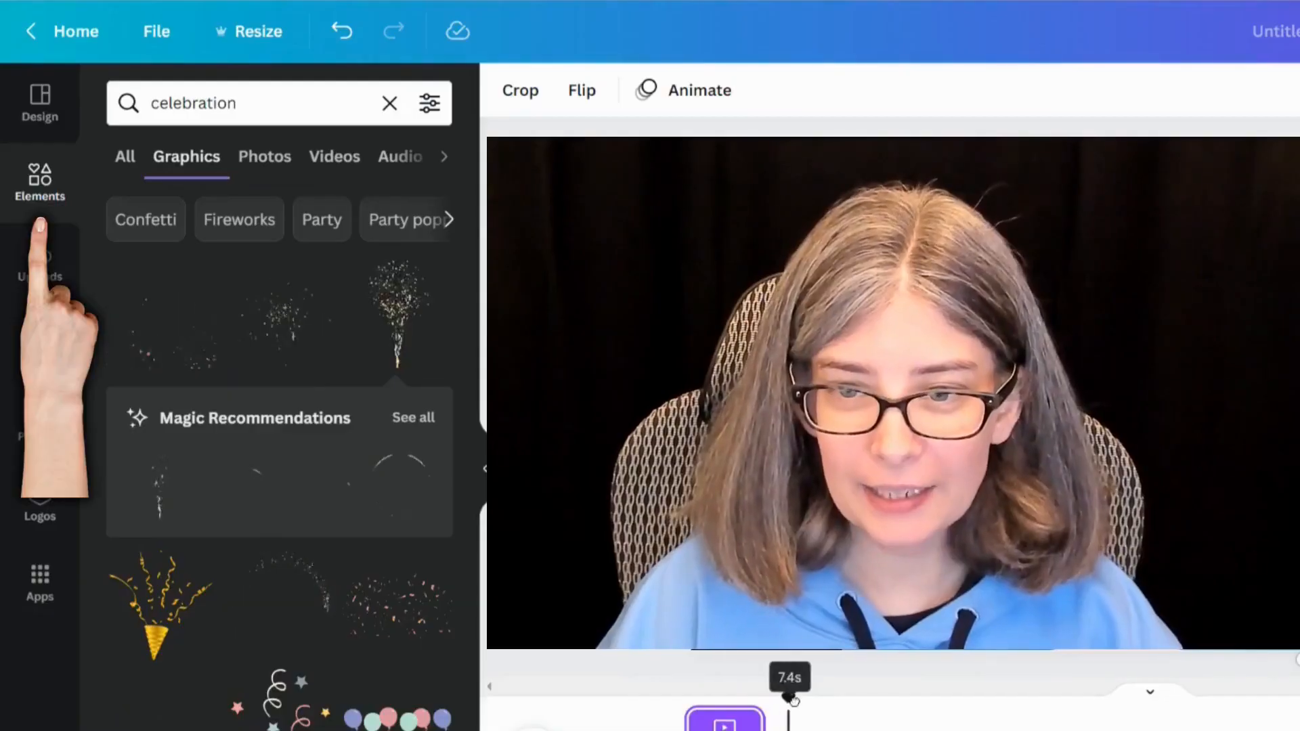
Add the party-hat emoji from the celebration graphics and shrink it to a small size above the fireworks
drag(794, 700, 863, 700)
scroll(257, 707, down, 5)
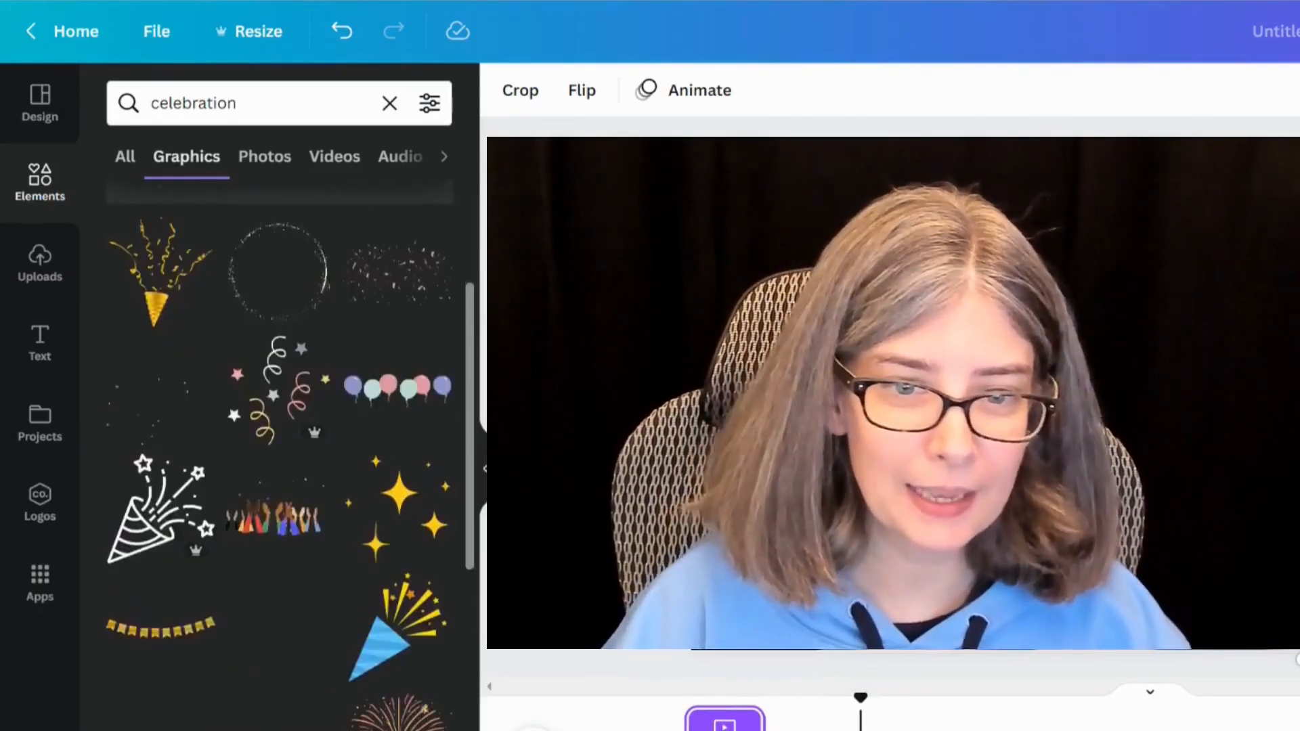
scroll(256, 708, down, 7)
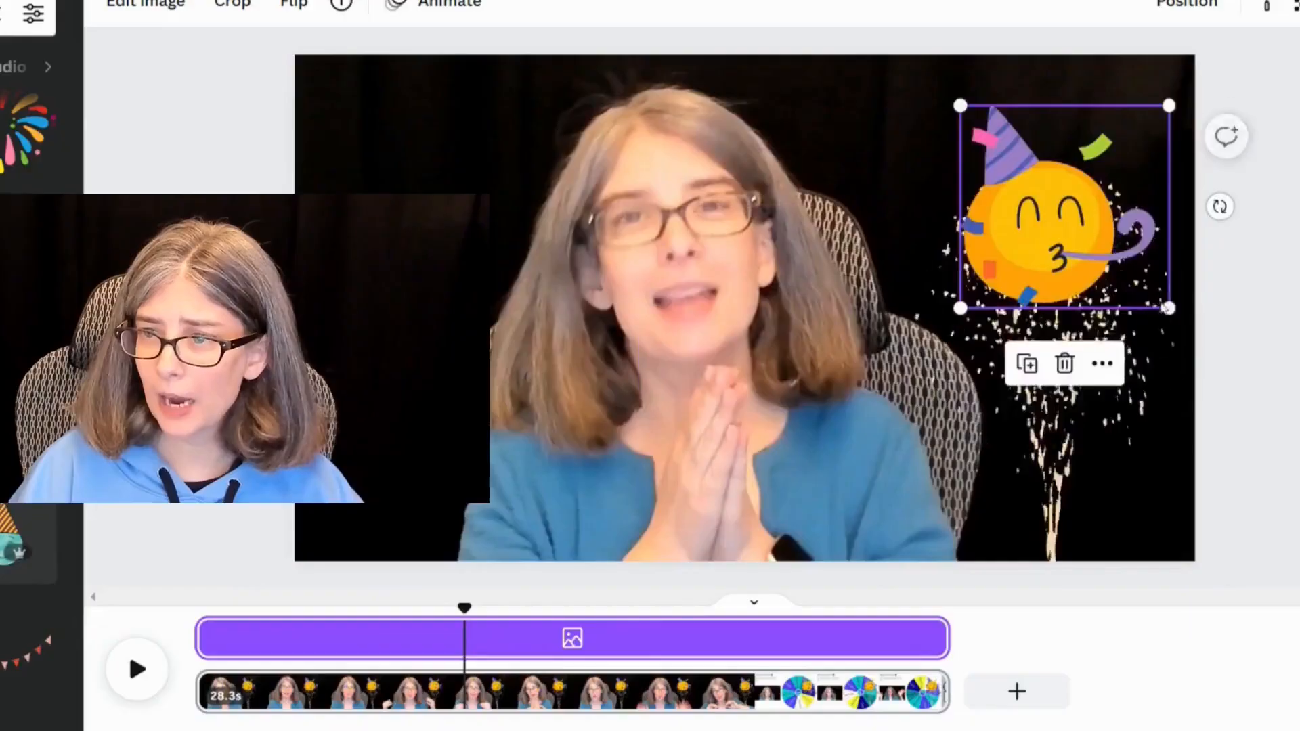
drag(1167, 308, 1064, 195)
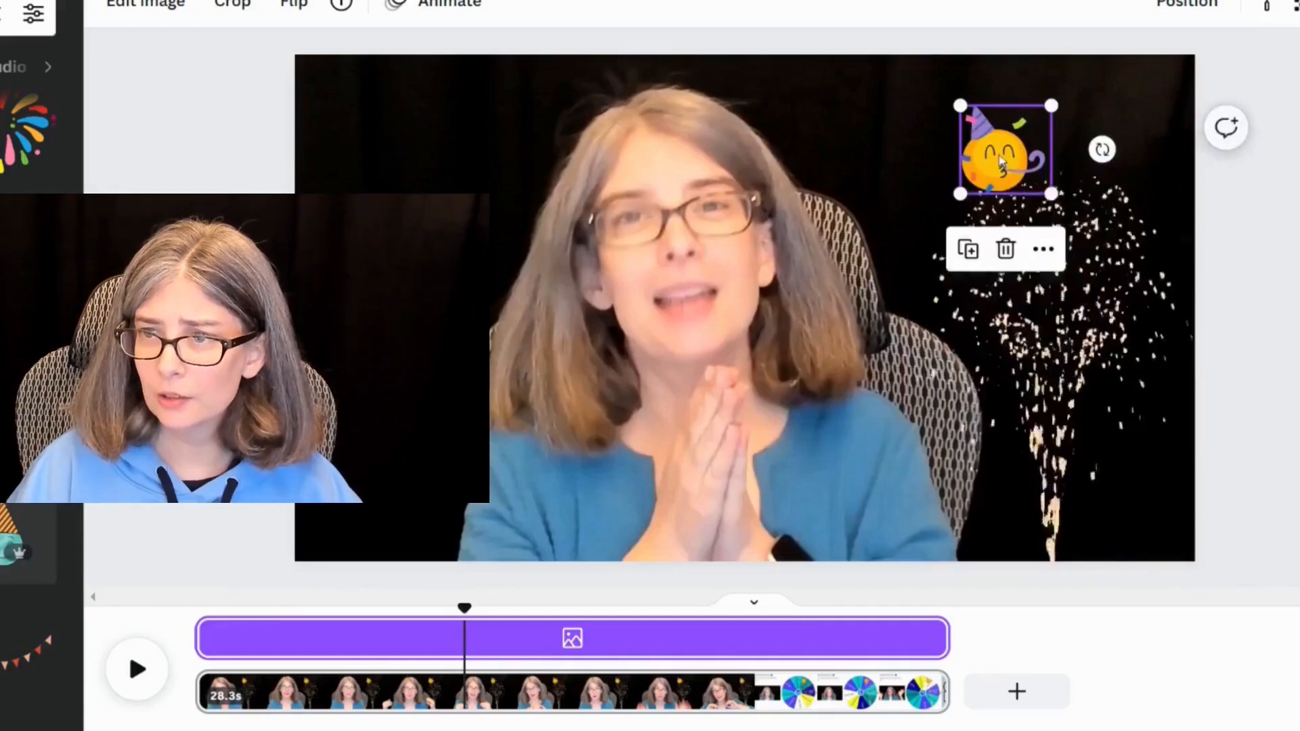
Trim the emoji's start and end so it shows only briefly after the fireworks, and scrub through both graphics to check their timing
drag(202, 638, 408, 638)
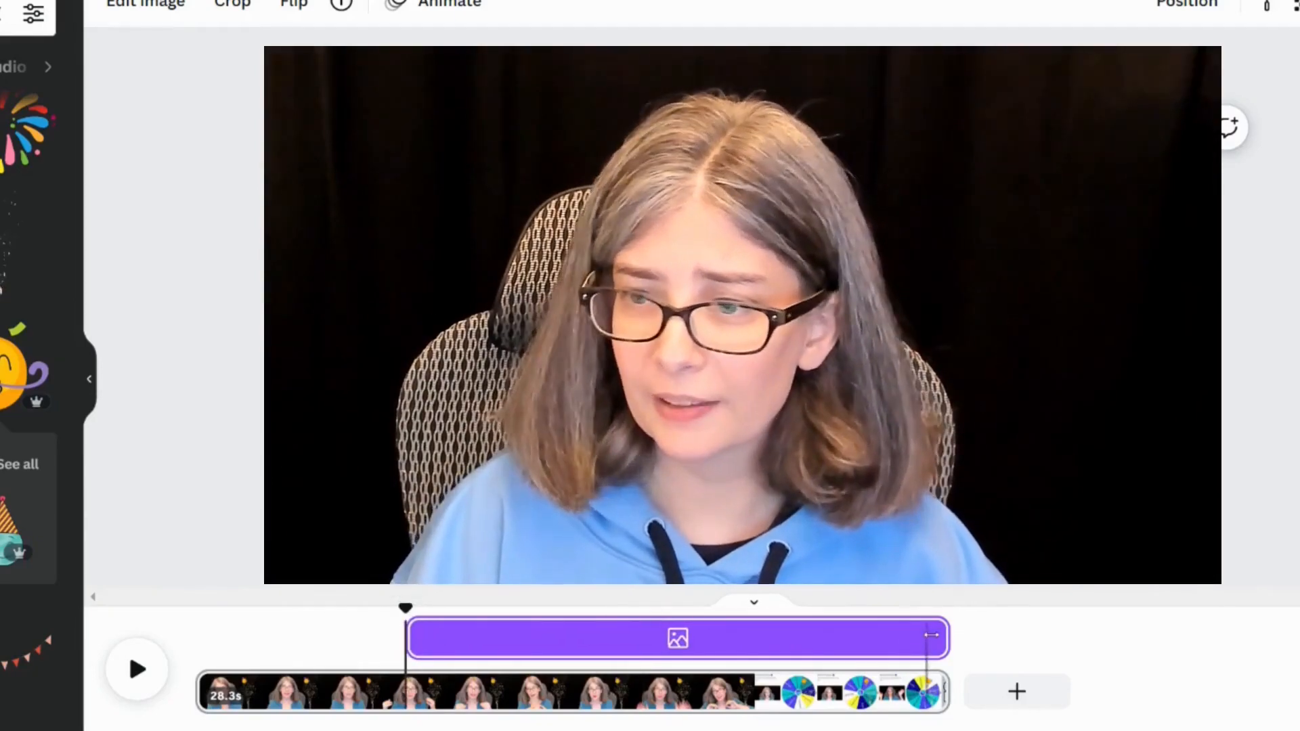
drag(939, 635, 483, 639)
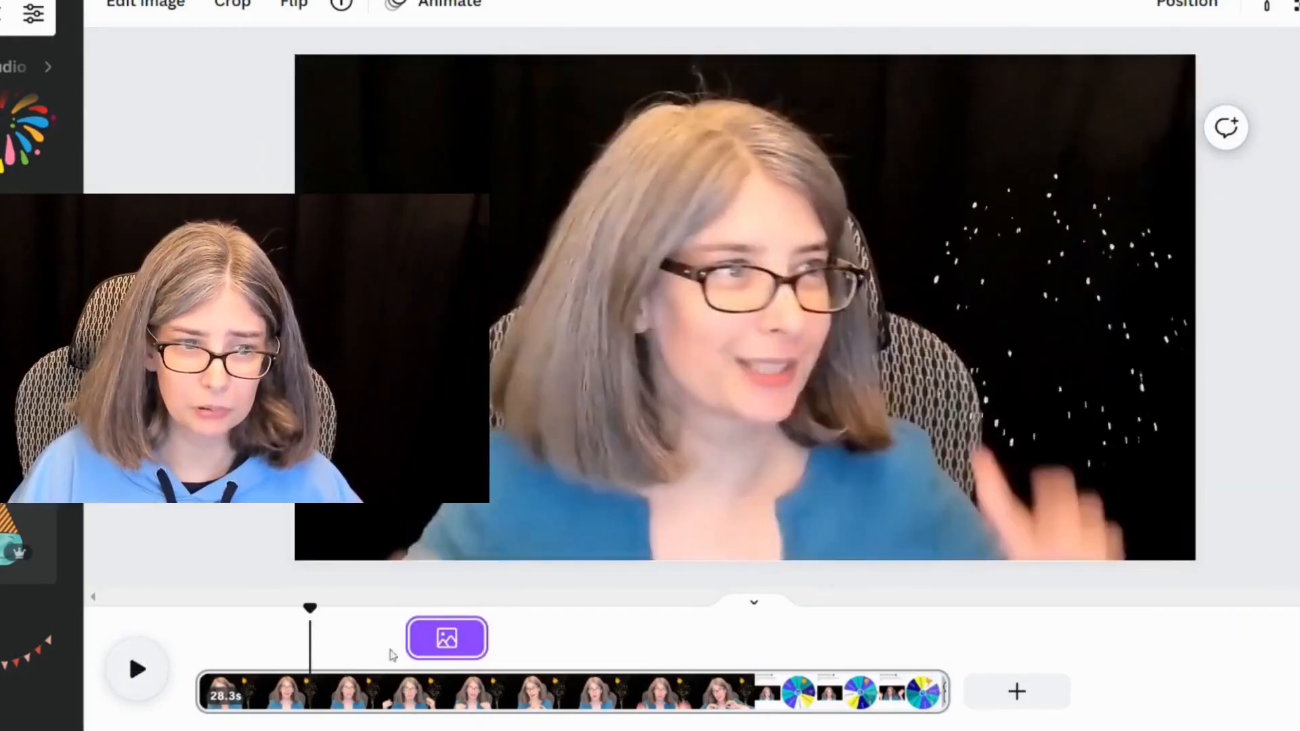
click(354, 640)
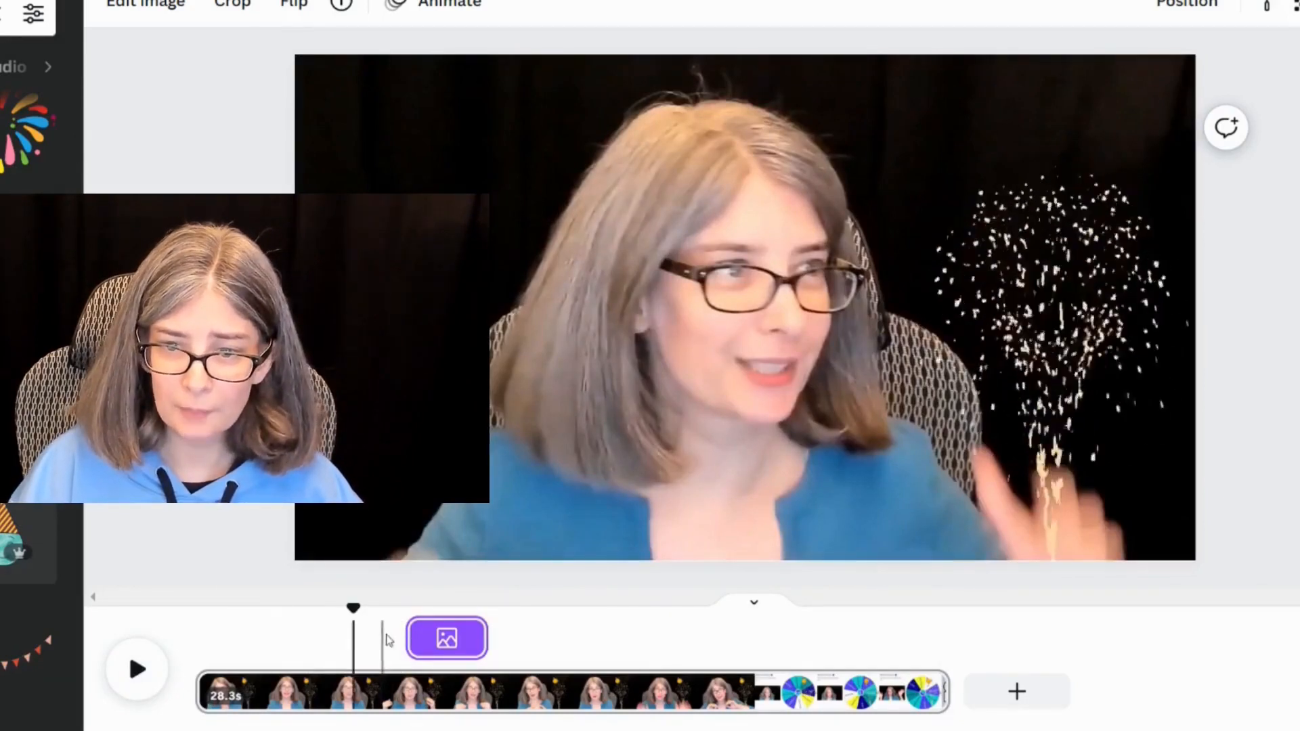
click(386, 639)
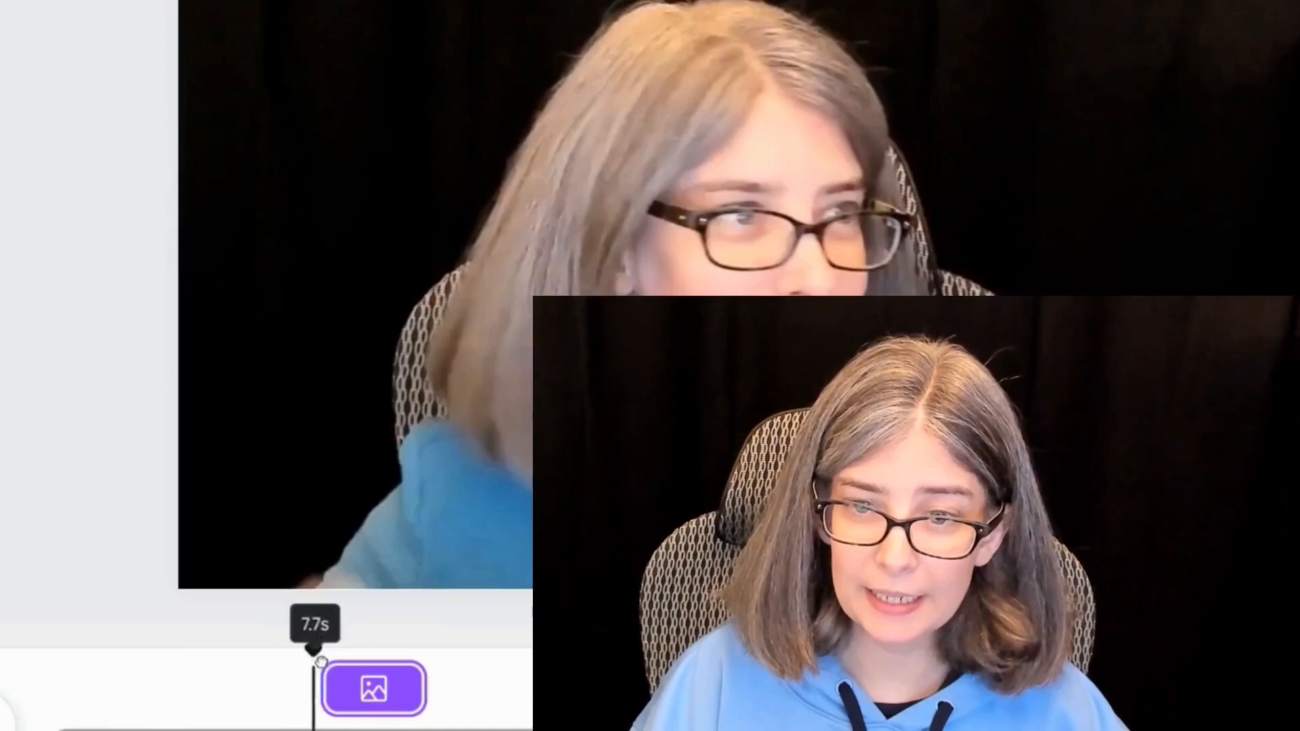
drag(321, 660, 208, 657)
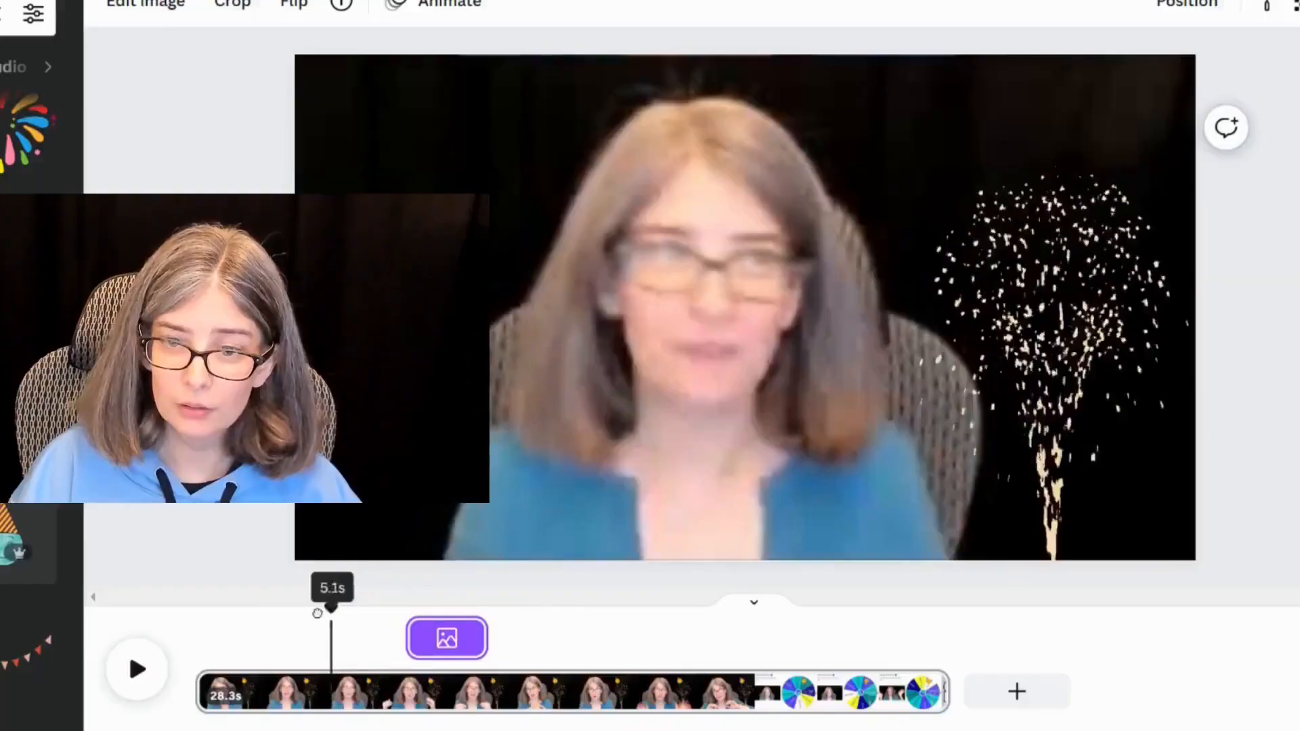
Split the video page at 12.2 s, before the wheel of features is introduced
drag(317, 613, 525, 679)
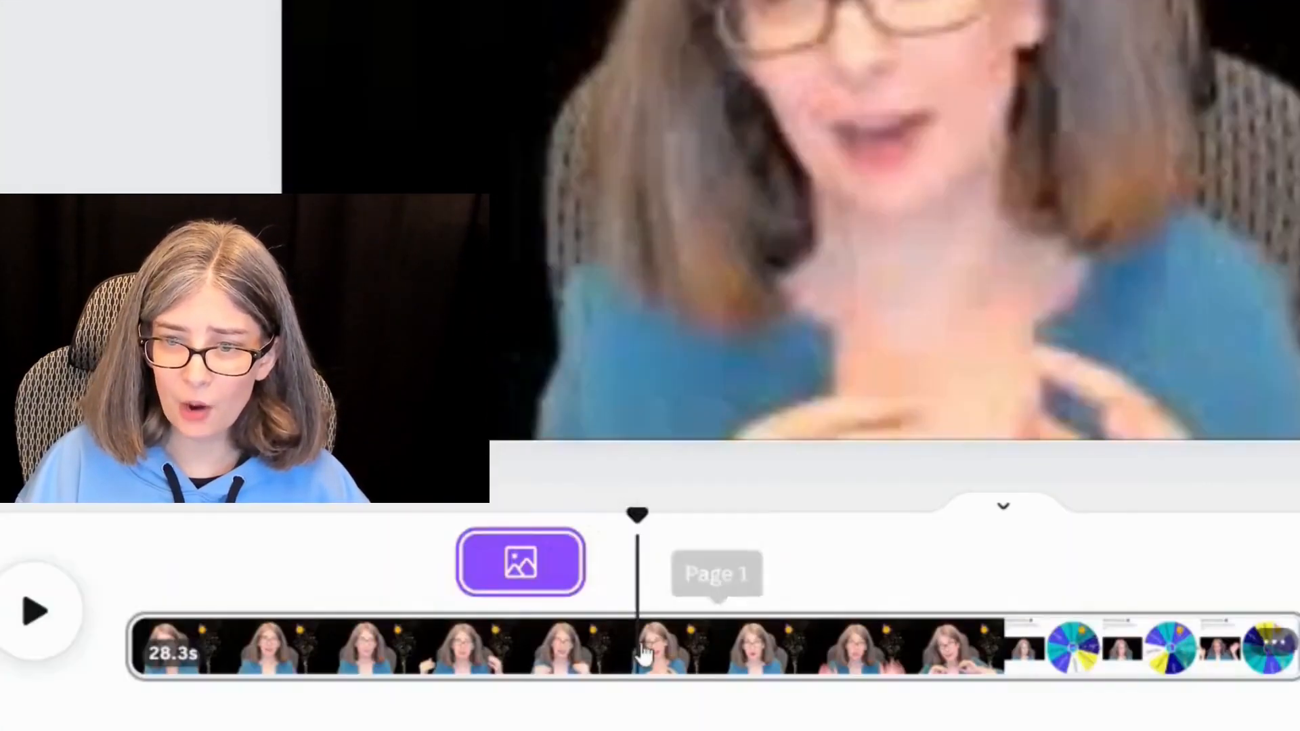
right_click(643, 651)
click(745, 504)
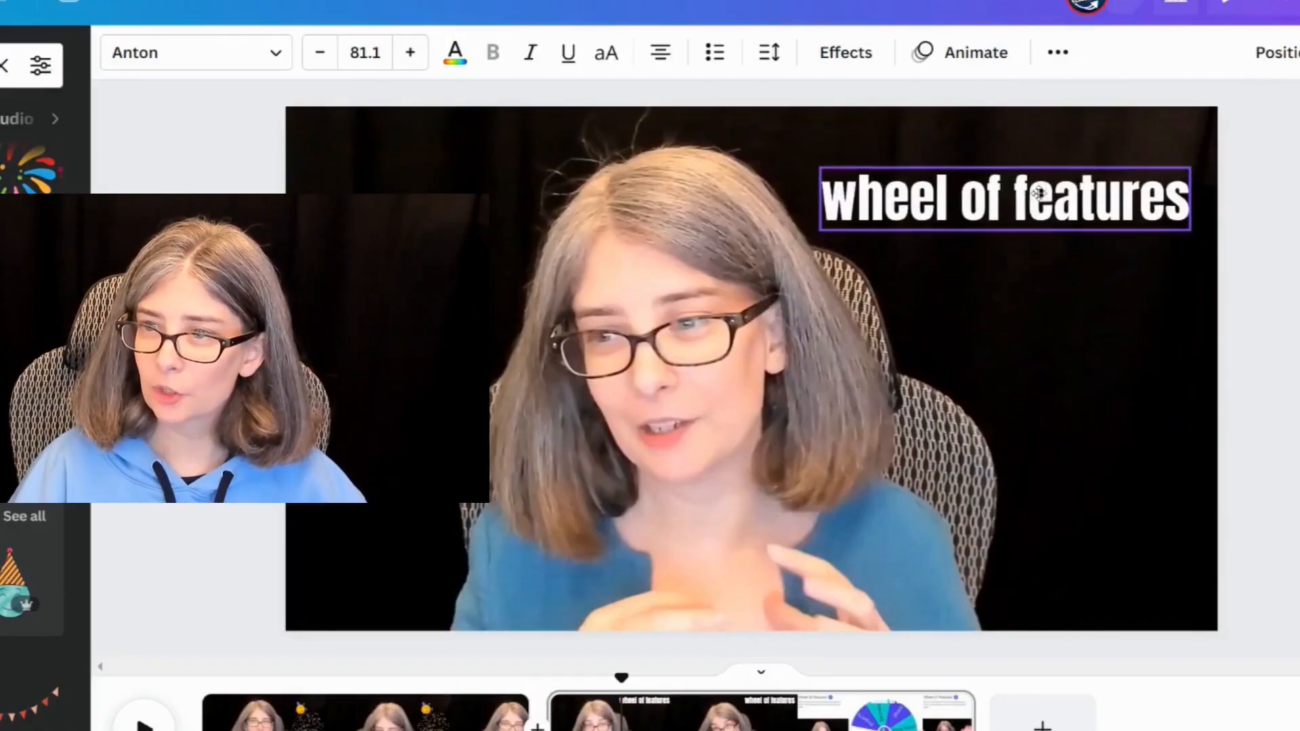
Change the "wheel of features" title to uppercase and give it the Typewriter animation on enter only
click(1038, 193)
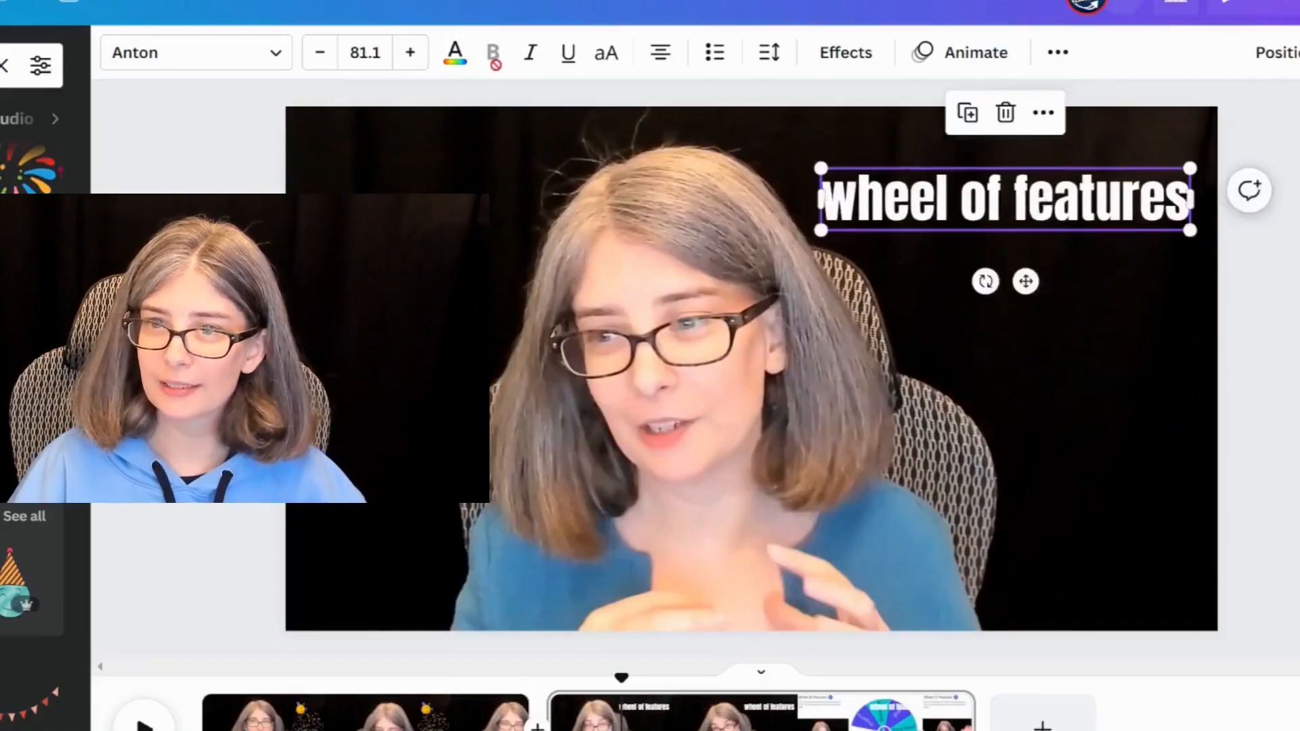
click(599, 59)
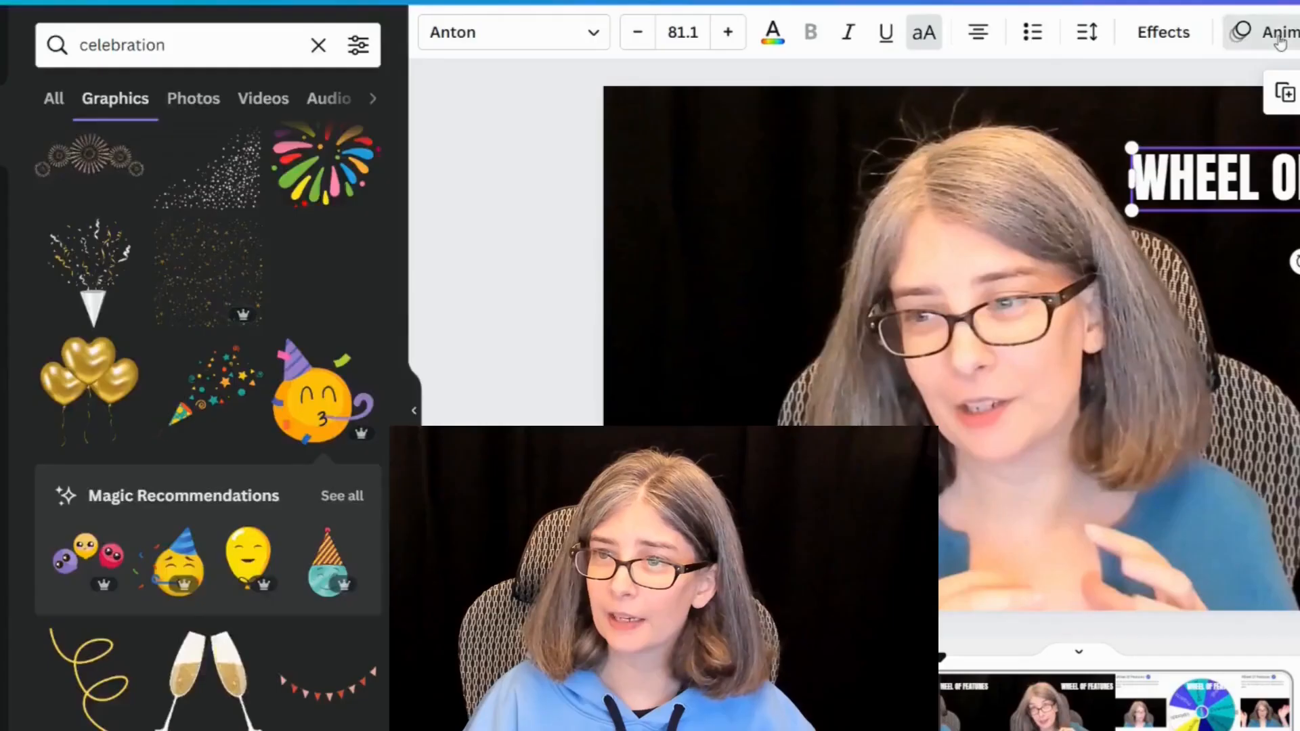
click(923, 58)
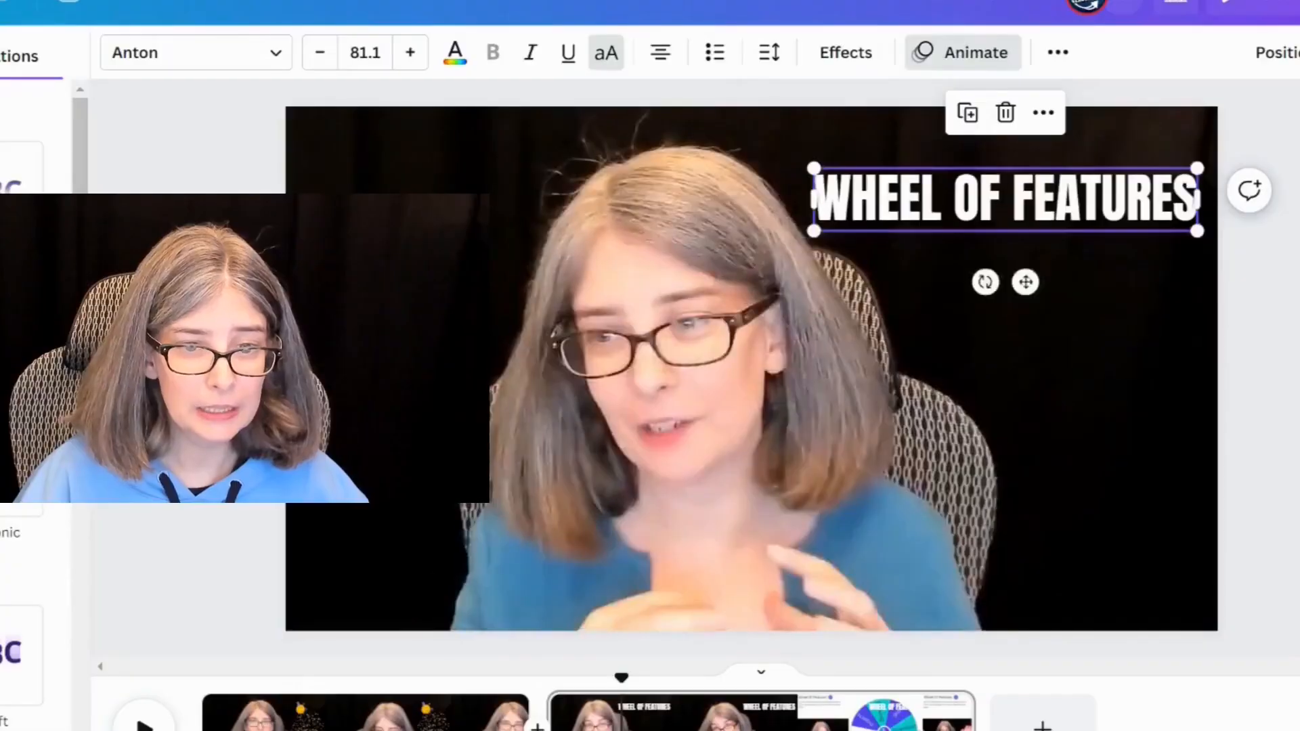
click(86, 635)
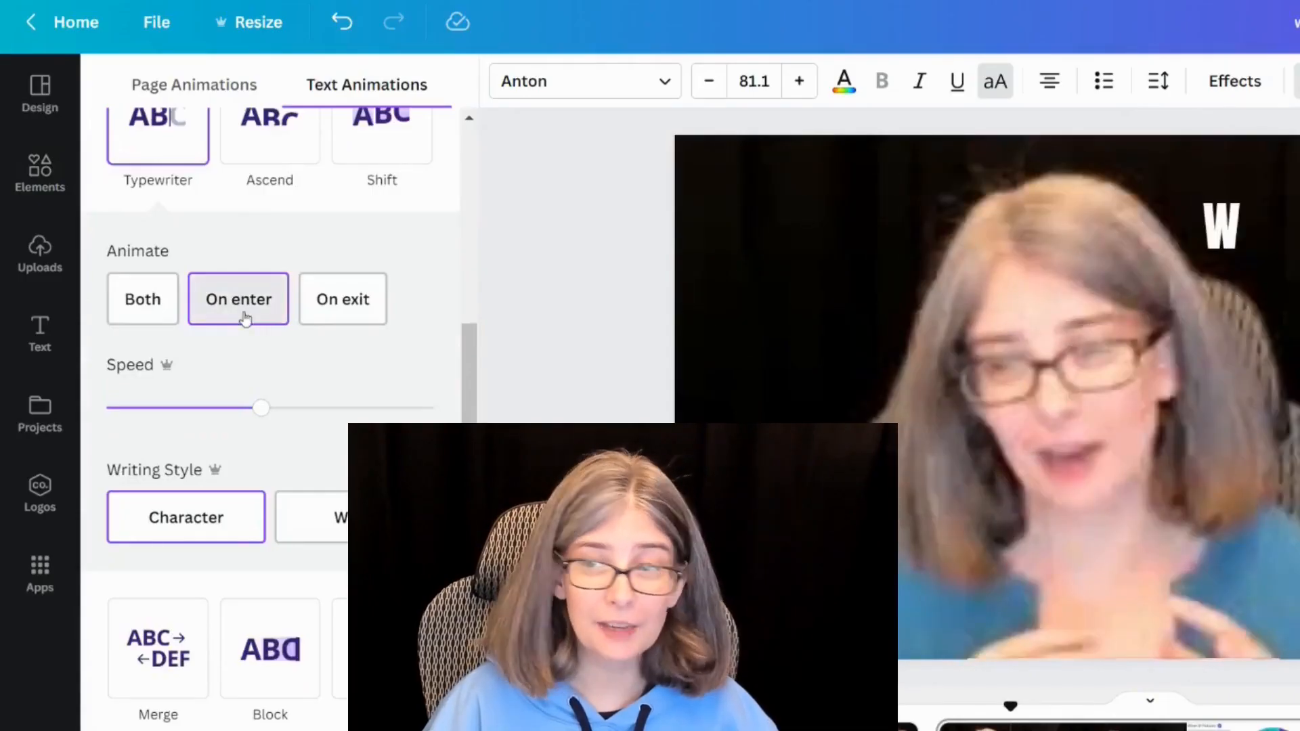
click(245, 320)
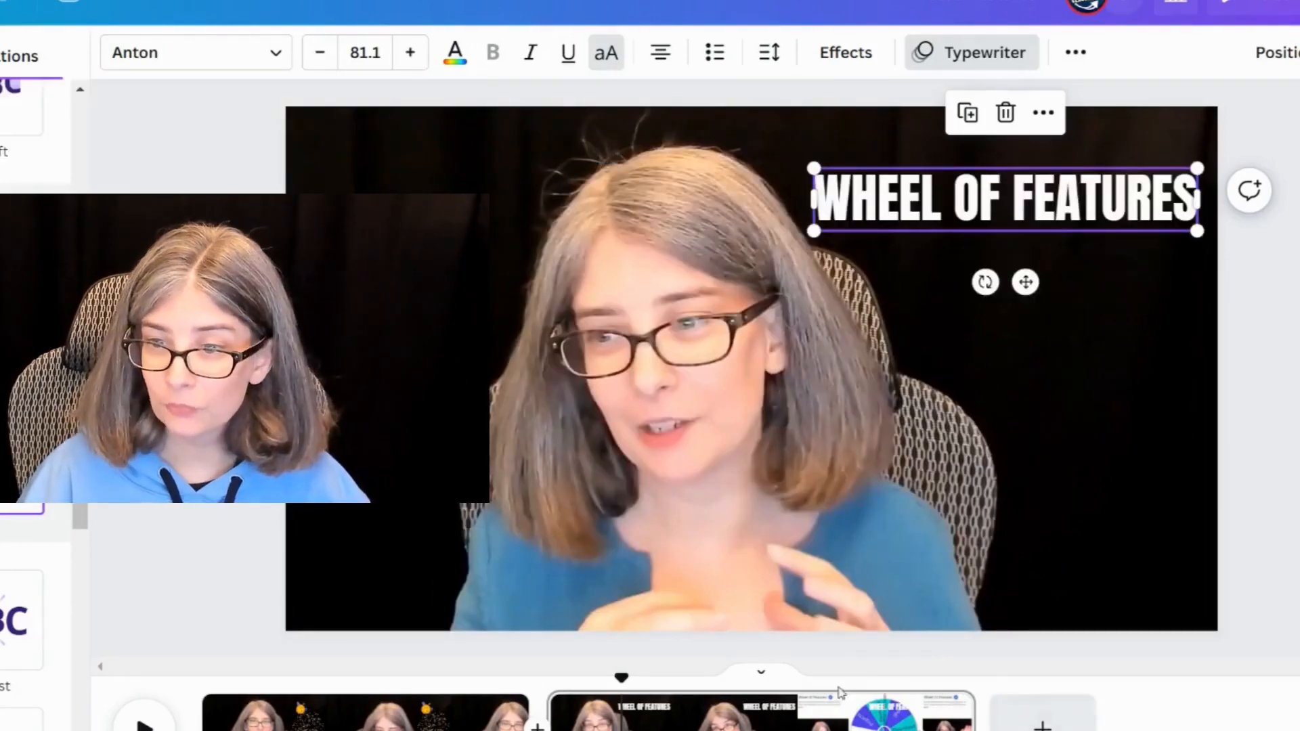
Show the WHEEL OF FEATURES title's timing and shorten it to end at the playhead, early in the second page
double_click(1035, 293)
key(Escape)
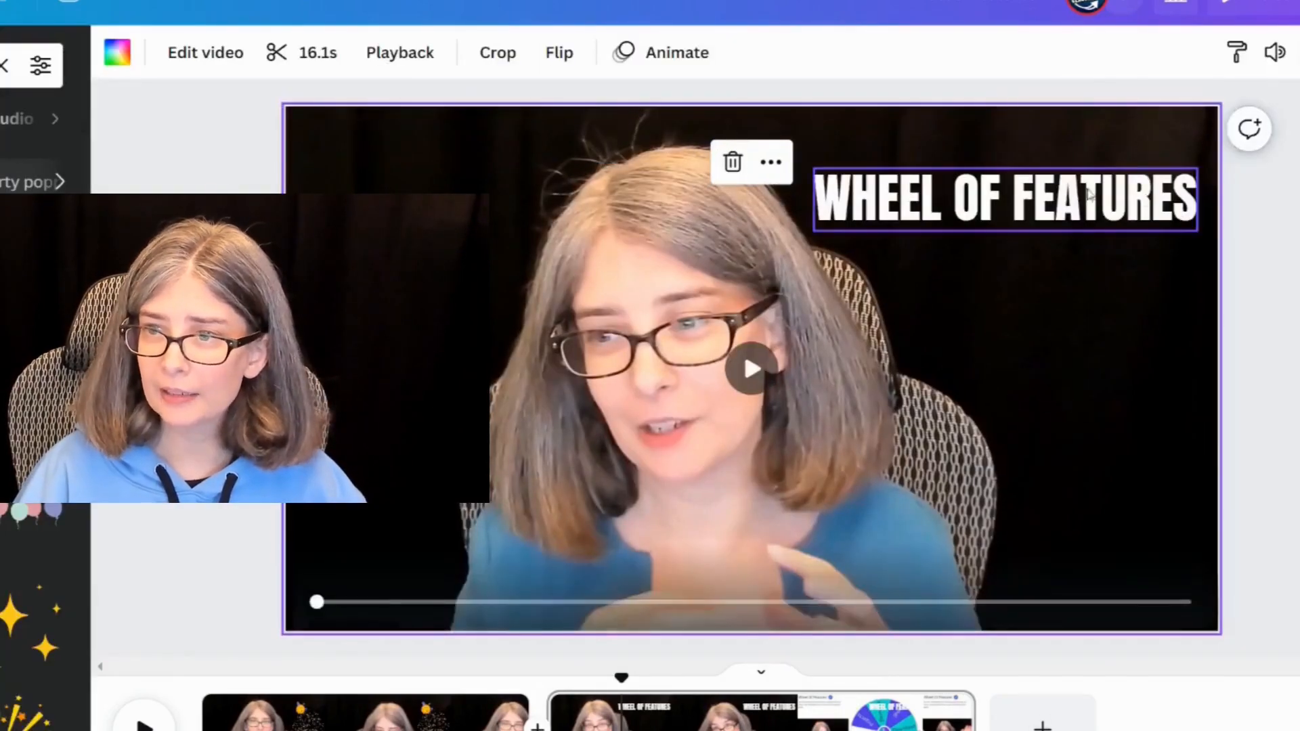
right_click(1018, 202)
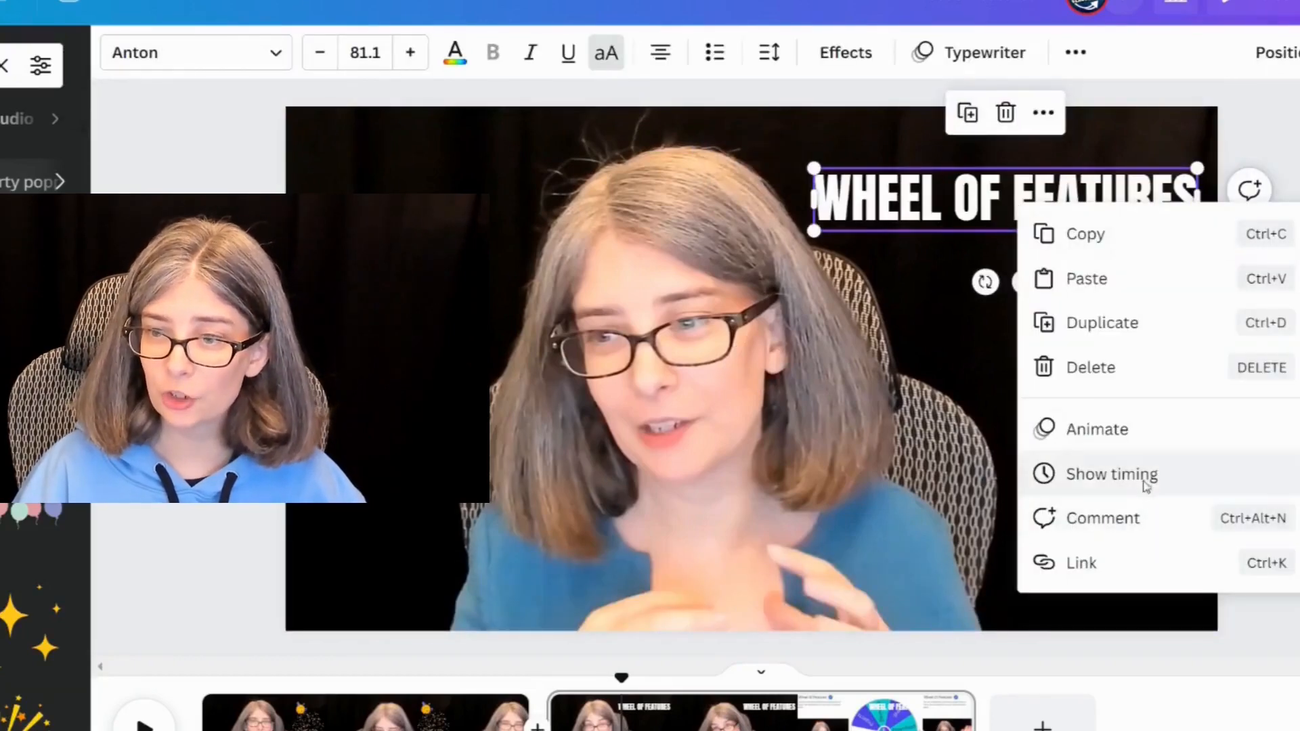
click(1143, 477)
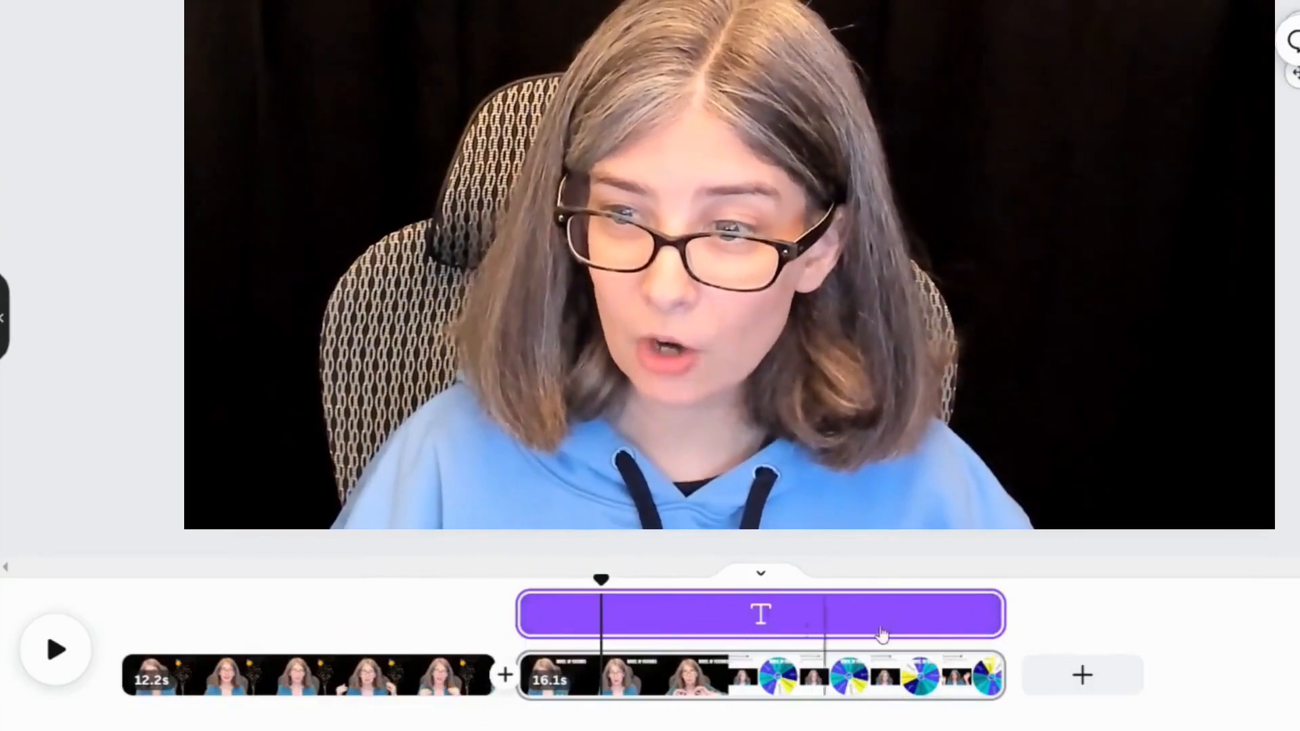
drag(996, 614, 603, 602)
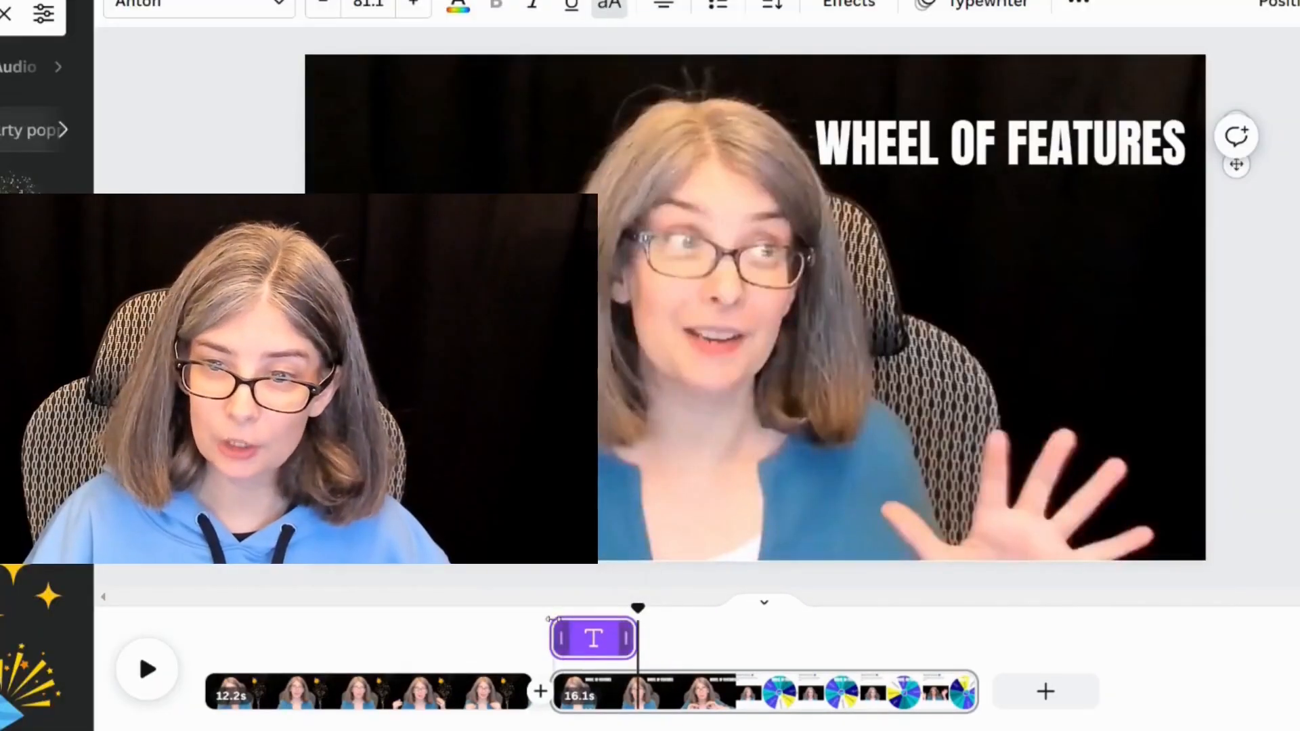
click(551, 611)
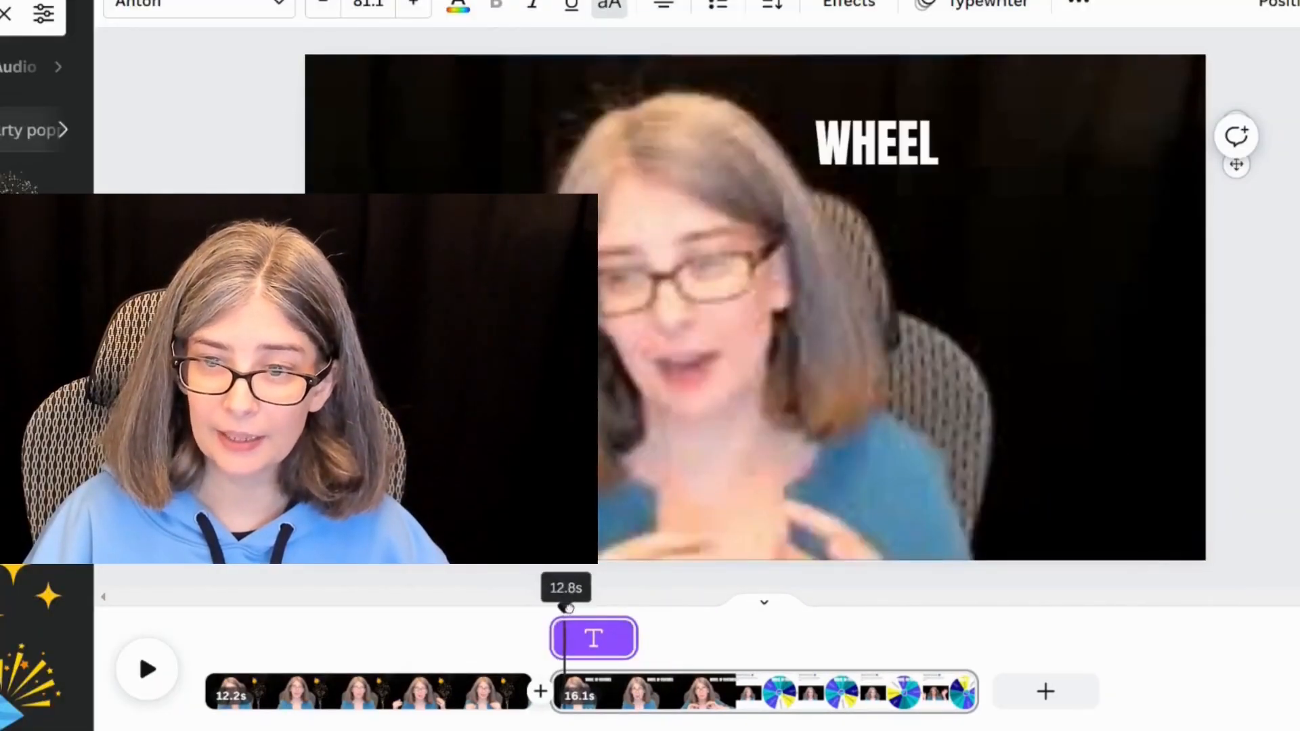
Split the second page at 6.6 s, where the footage changes to the spinning wheel, and scrub through the new last page
drag(567, 608, 675, 608)
click(728, 683)
key(s)
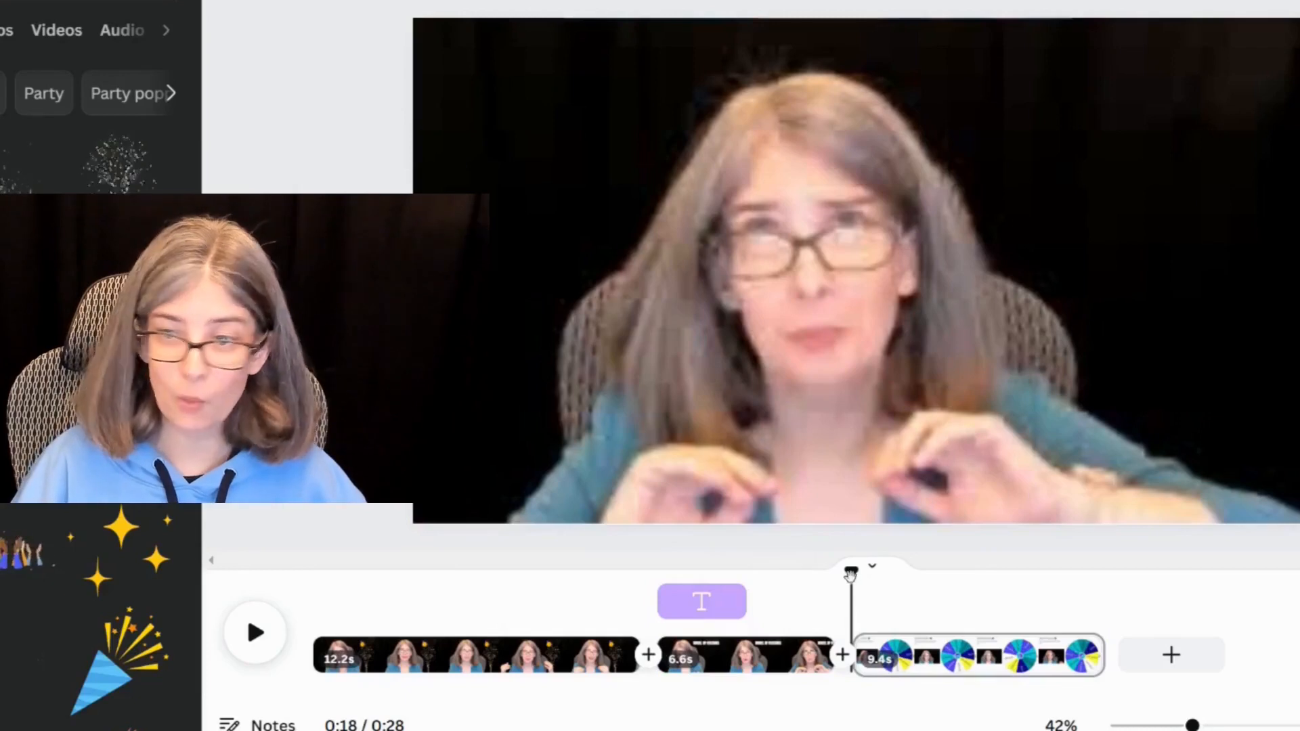
drag(850, 574, 1084, 599)
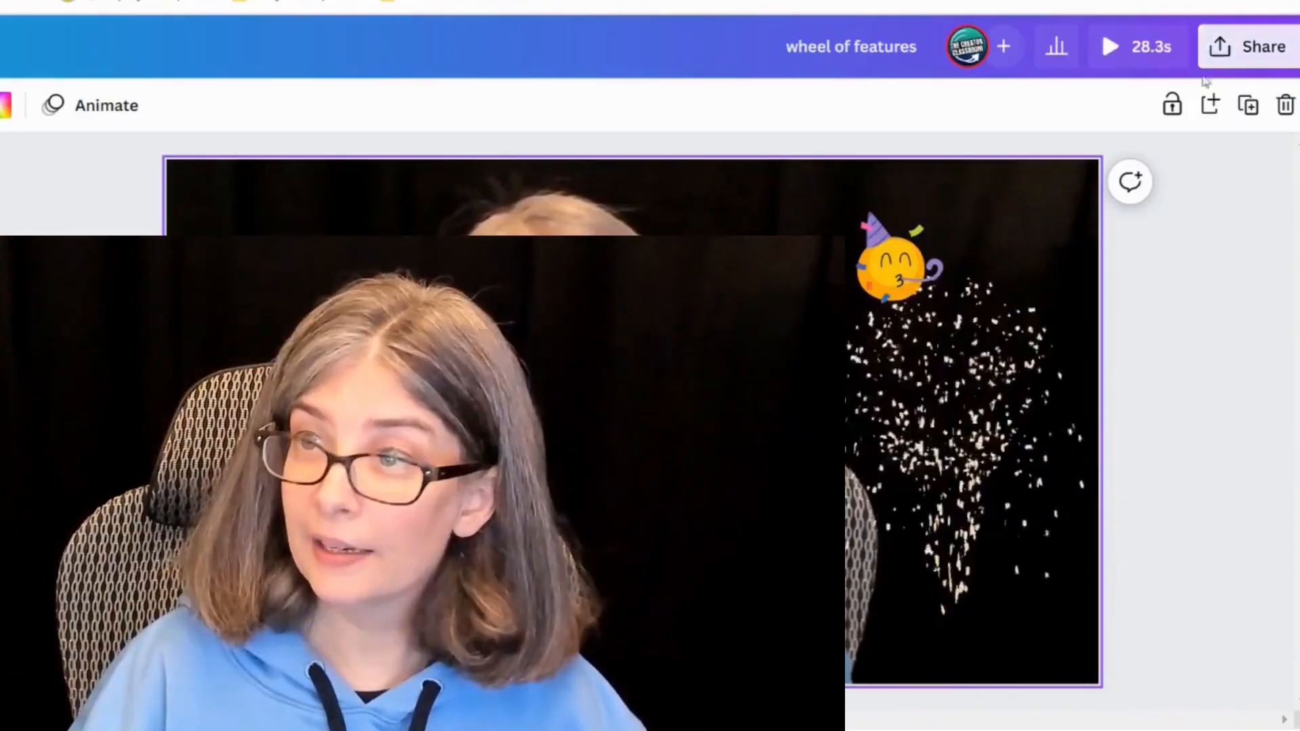
Download all three pages as an MP4 video at 1080p with the download settings saved
click(1249, 47)
click(952, 578)
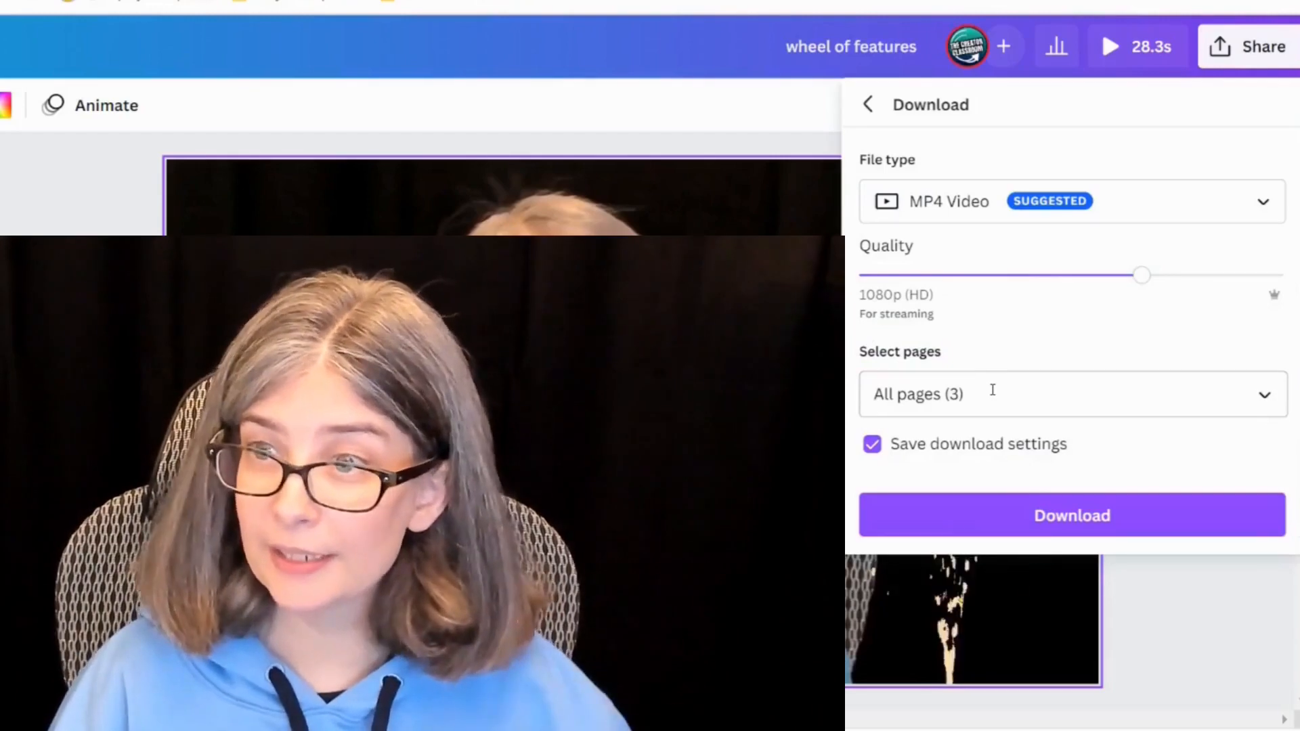
click(972, 515)
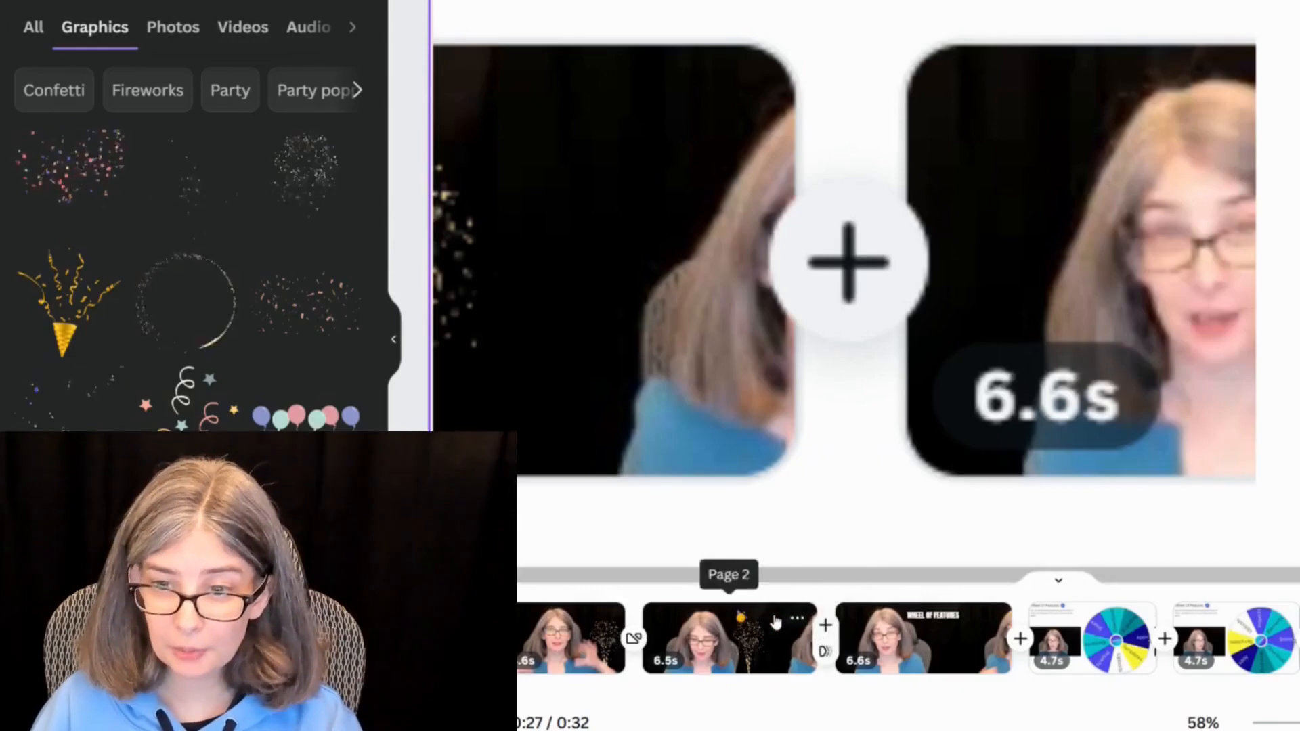
Capture the add-page and transition controls between pages 2 and 3, place the capture on the page and enlarge it
key(super+shift+s)
drag(844, 328, 1111, 558)
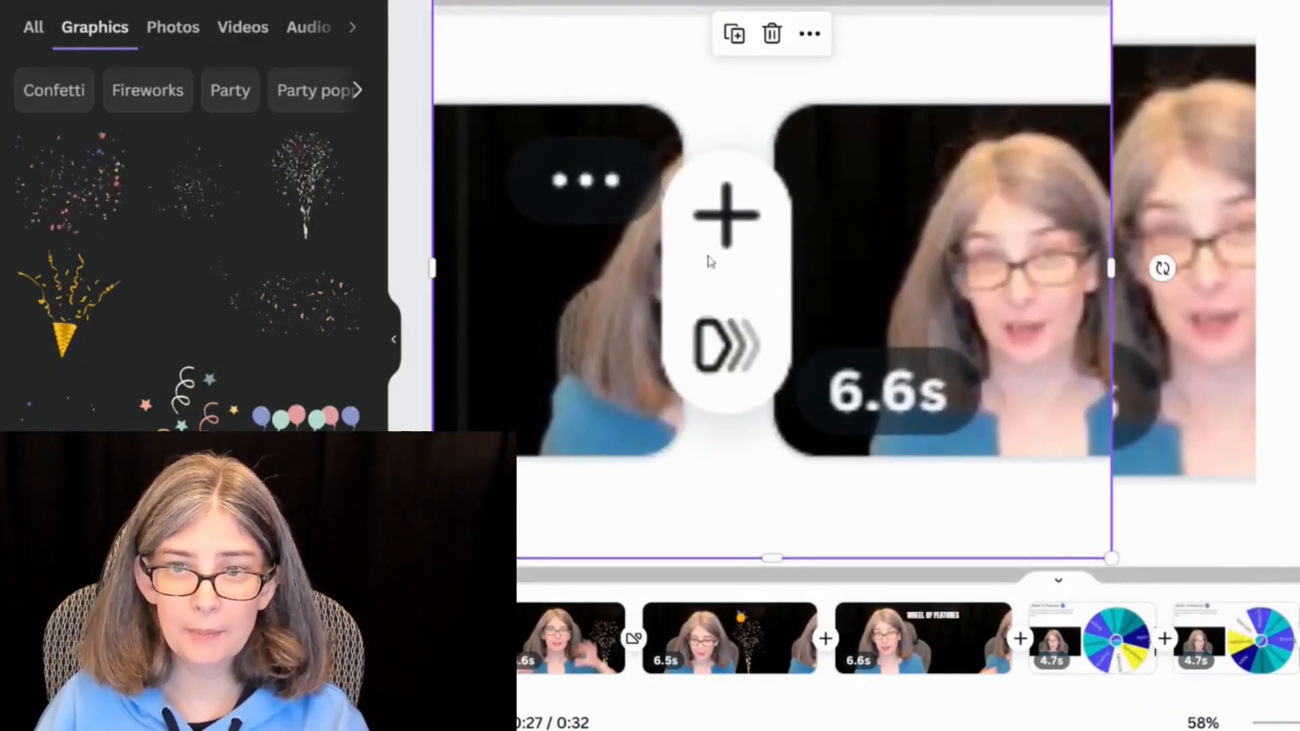